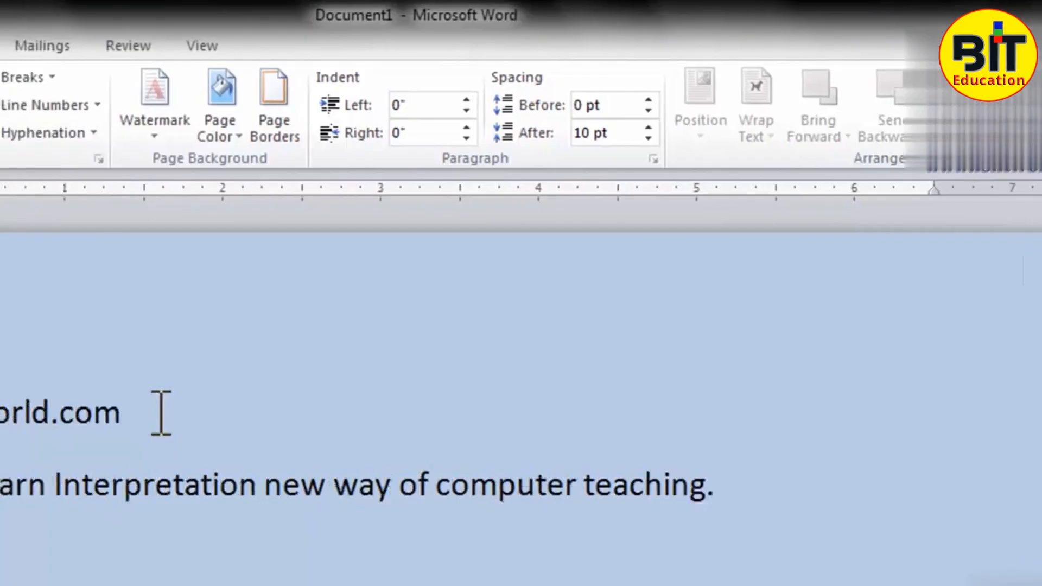
Step: Apply the Concourse theme to the document and change its theme colors to Composite
left_click(27, 95)
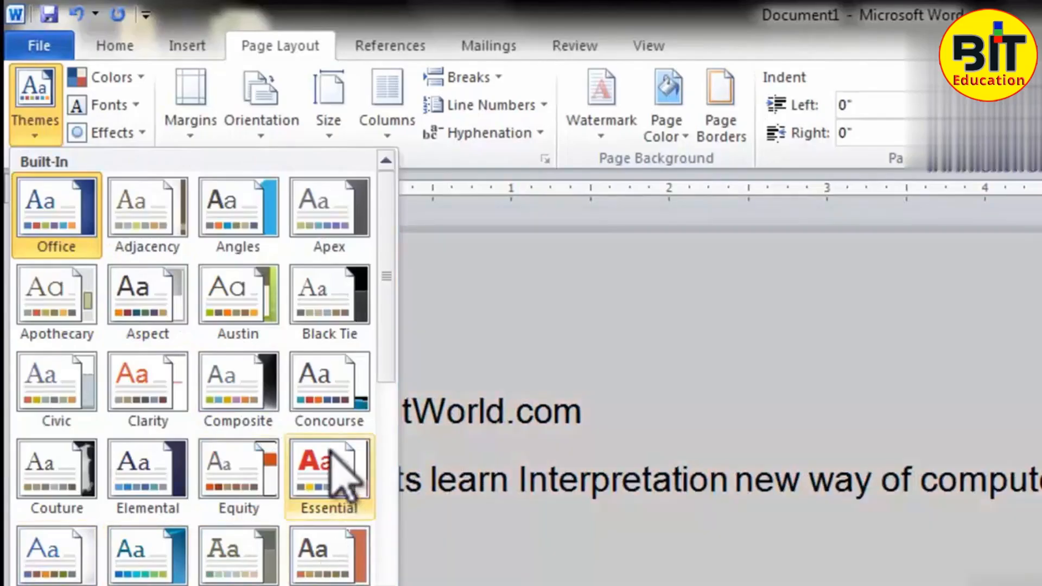
left_click(333, 368)
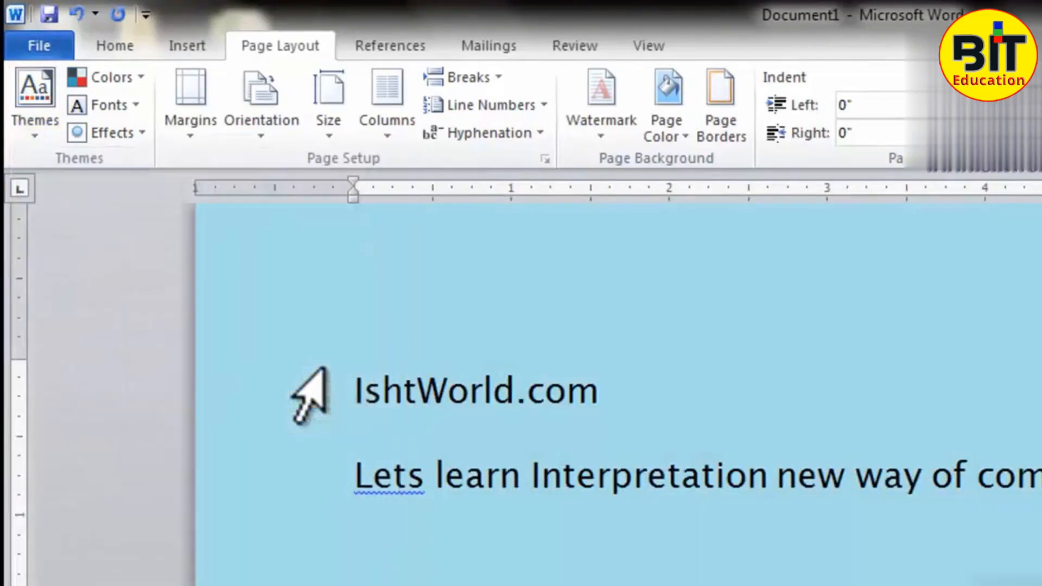
left_click(130, 79)
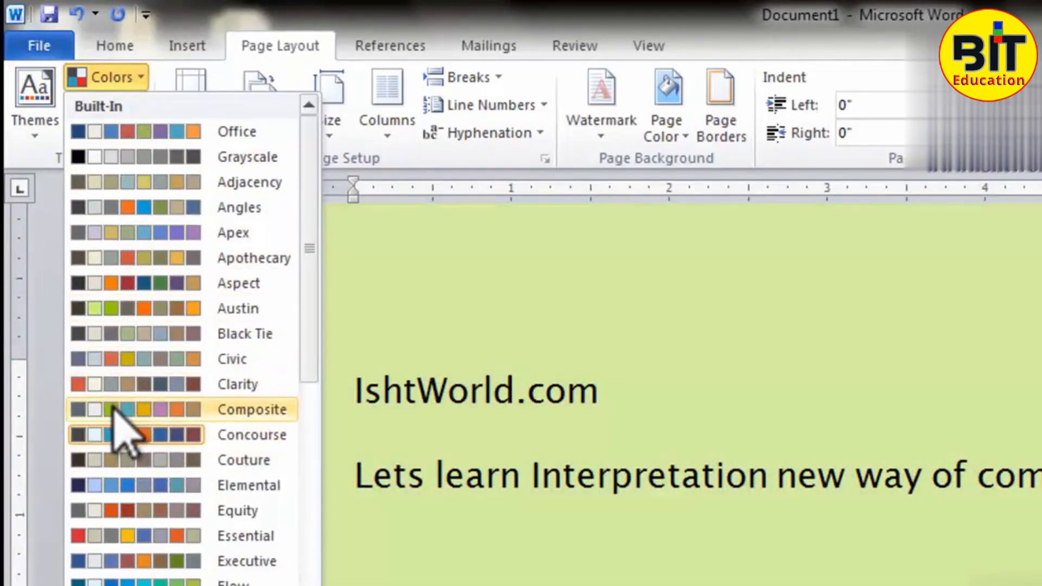
left_click(114, 410)
Step: Change the document's theme fonts to Angles and its theme effects to Composite
left_click(137, 106)
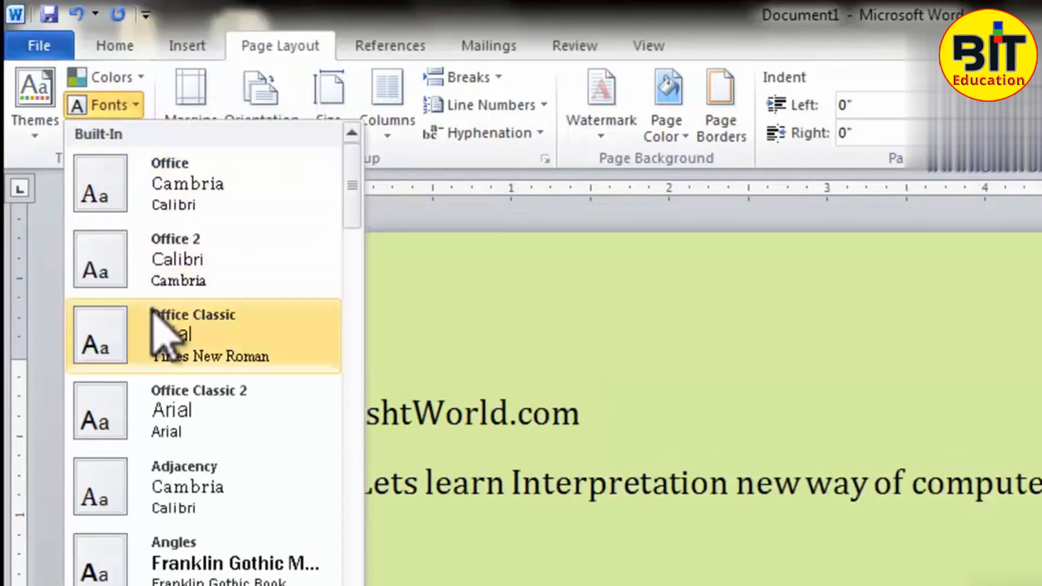
left_click(154, 560)
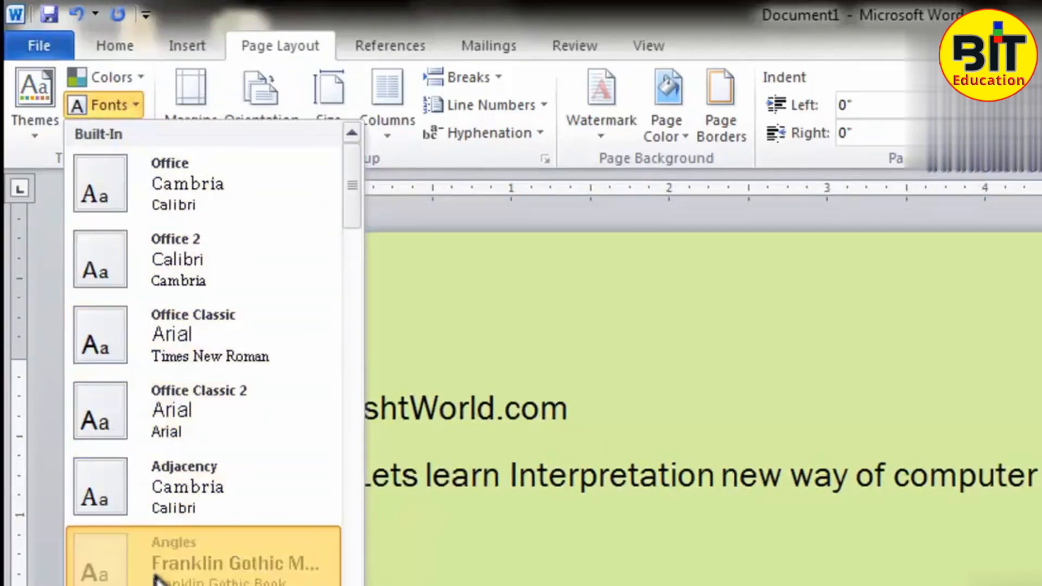
left_click(133, 133)
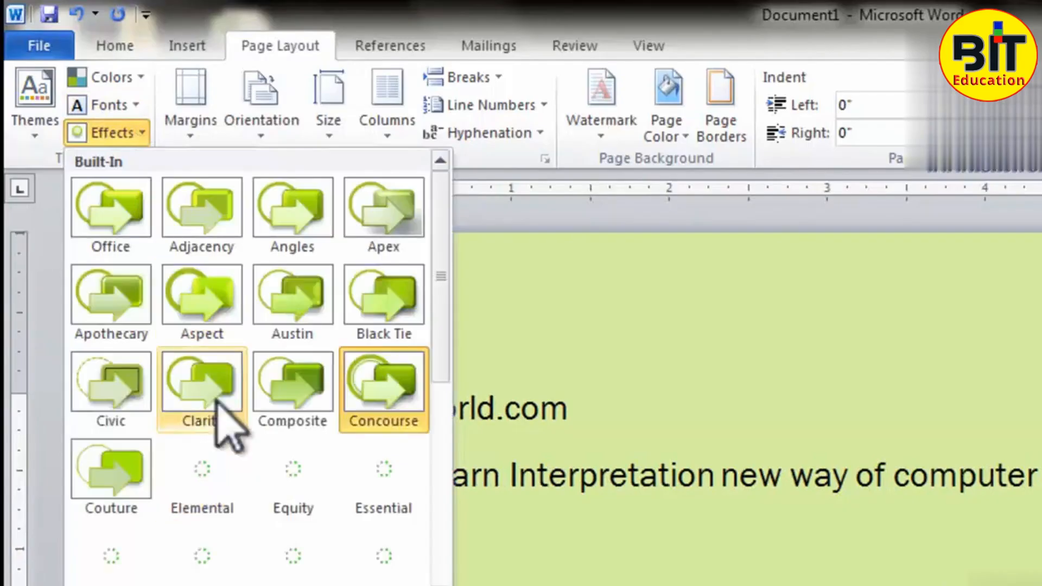
left_click(280, 403)
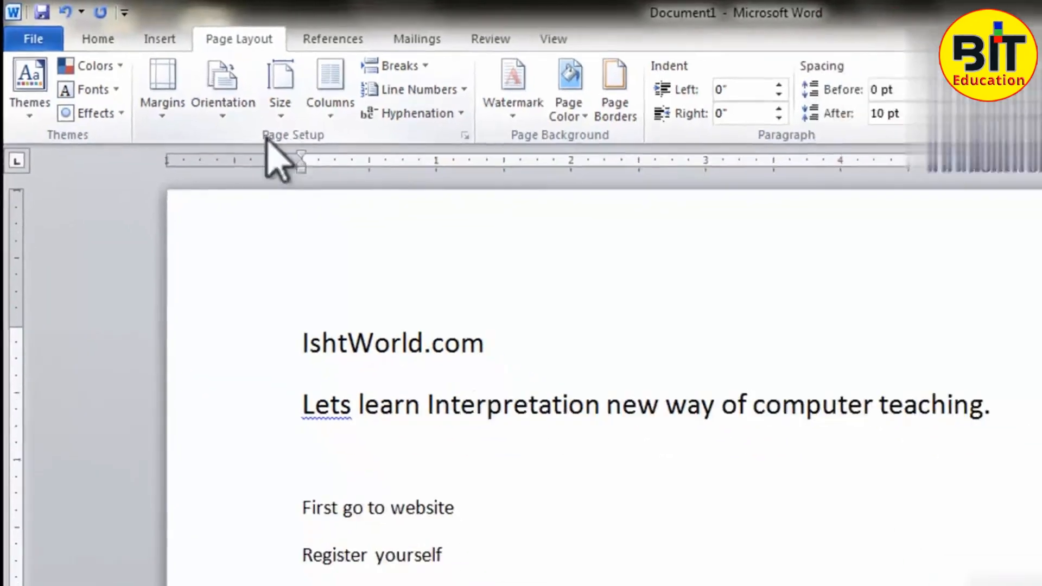
Step: Try the Normal and Narrow margin presets on the page
left_click(141, 90)
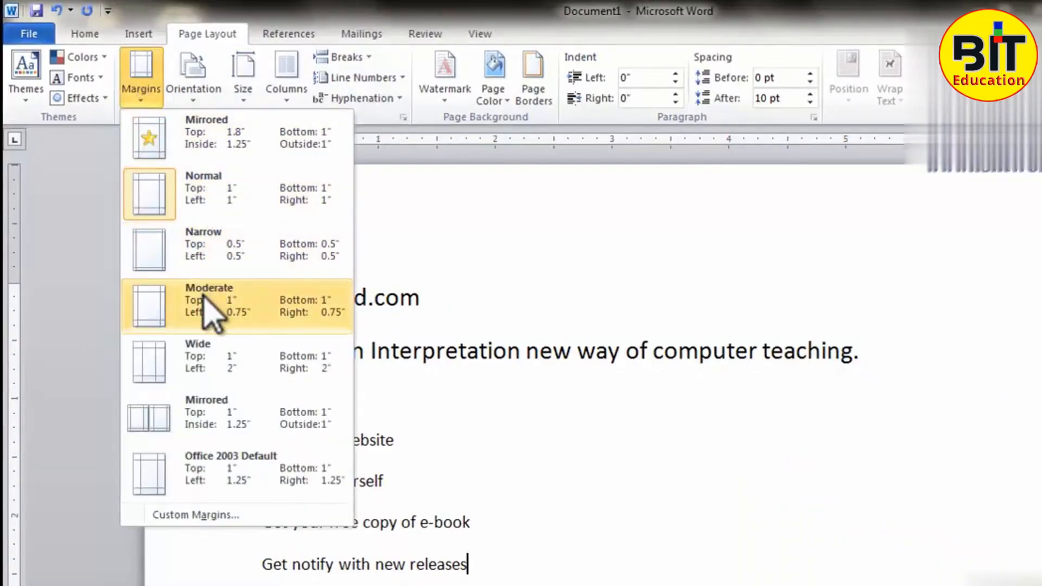
left_click(227, 214)
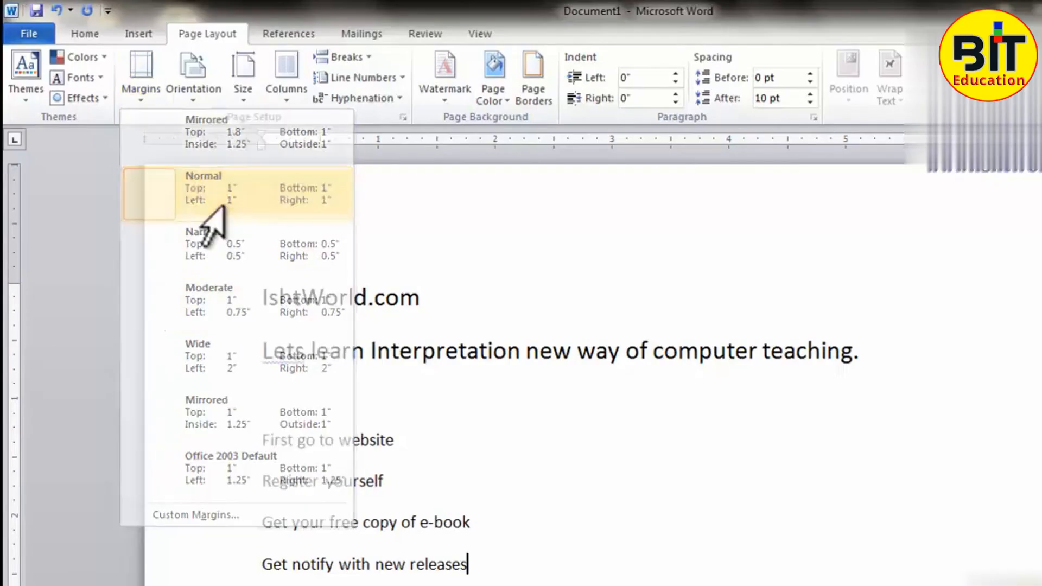
left_click(144, 95)
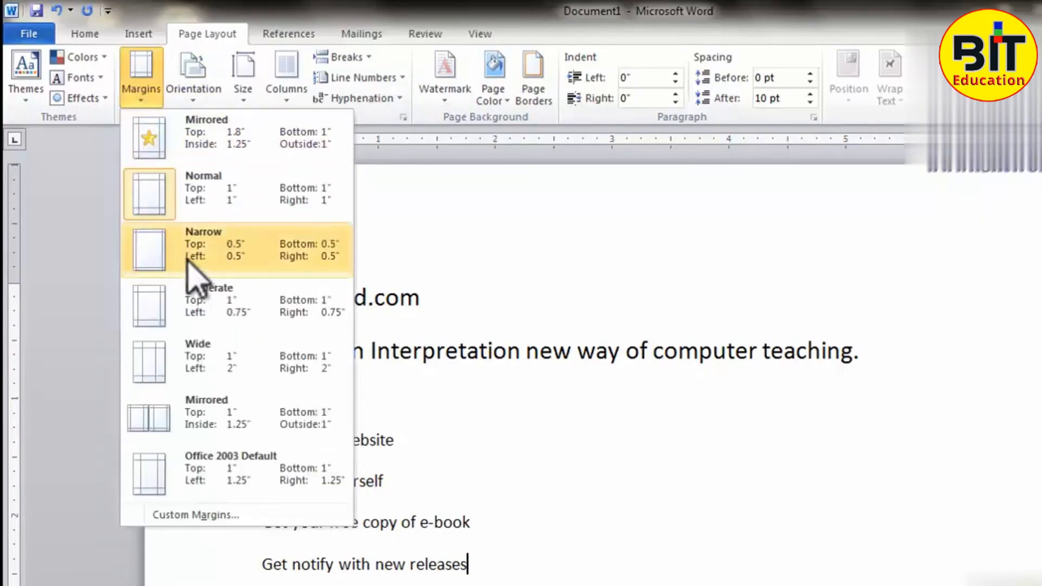
left_click(188, 261)
Step: Set the page margins to the Moderate preset and look at the custom margin settings without changing them
left_click(141, 82)
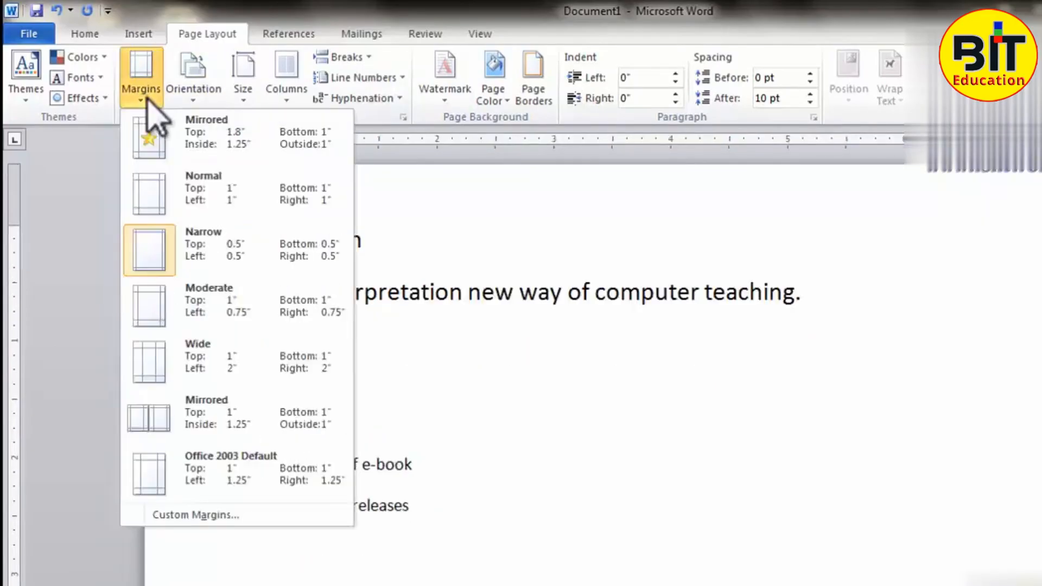
left_click(173, 307)
left_click(148, 101)
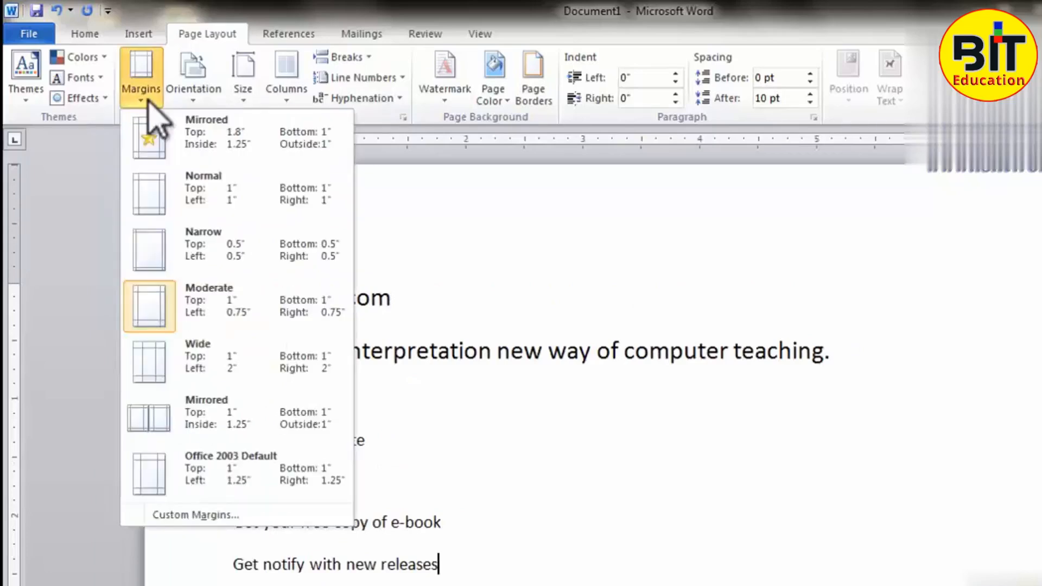
left_click(194, 514)
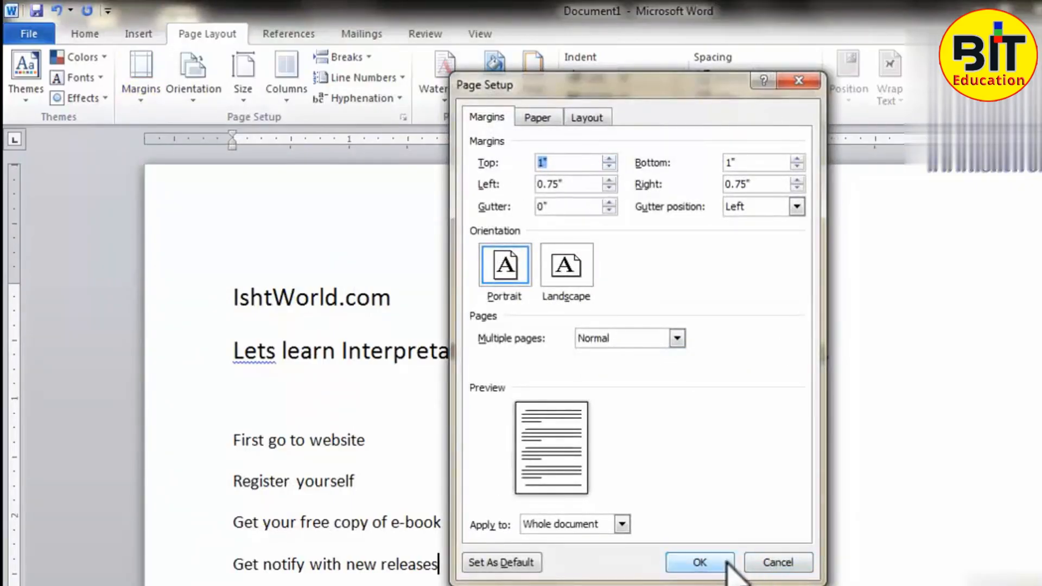
left_click(767, 563)
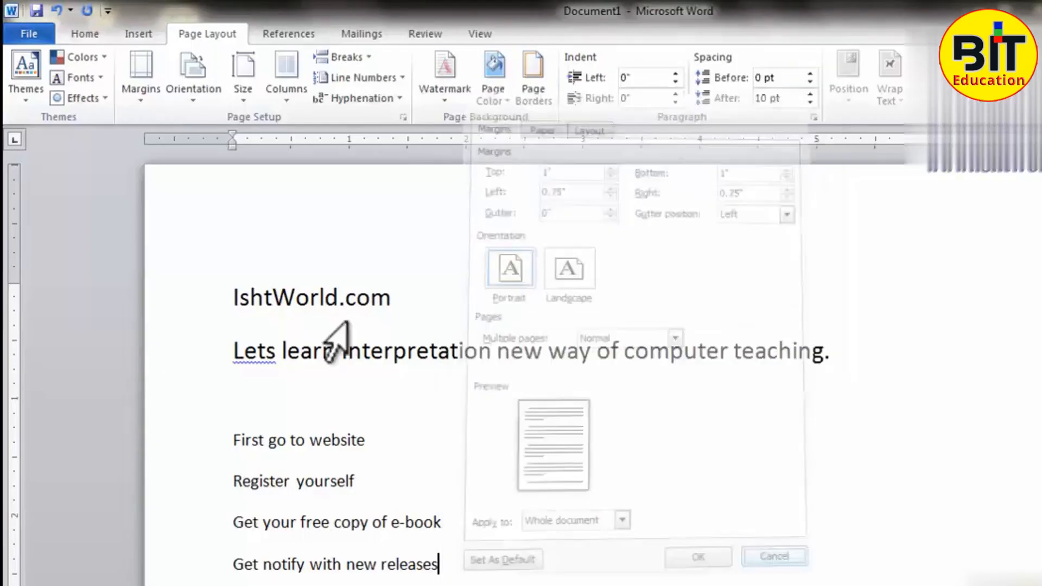
Step: Switch the page orientation to landscape, look over the page, and return it to portrait
left_click(200, 103)
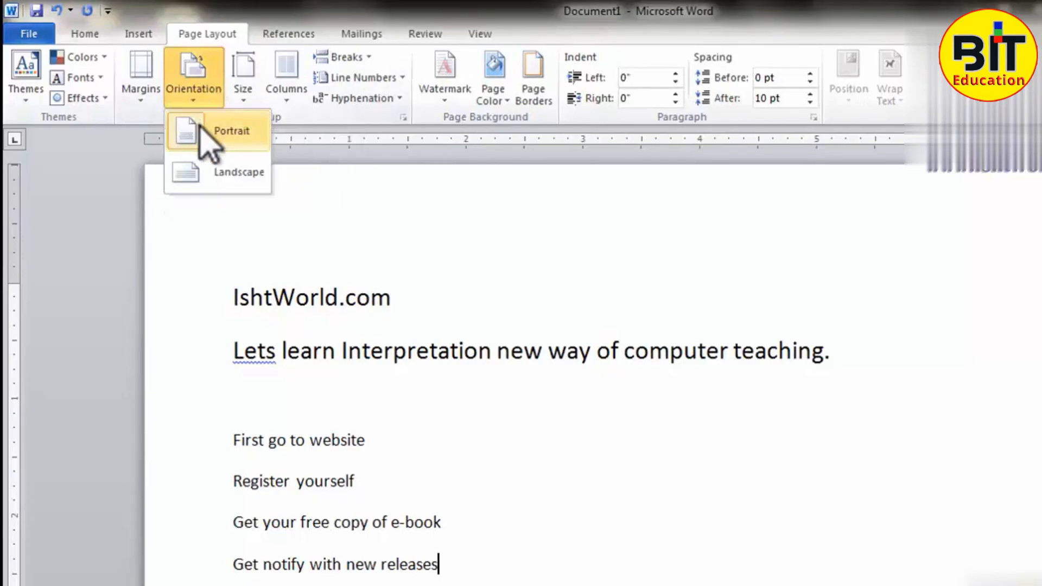
left_click(209, 174)
scroll(448, 375, "down", 5)
scroll(446, 391, "up", 5)
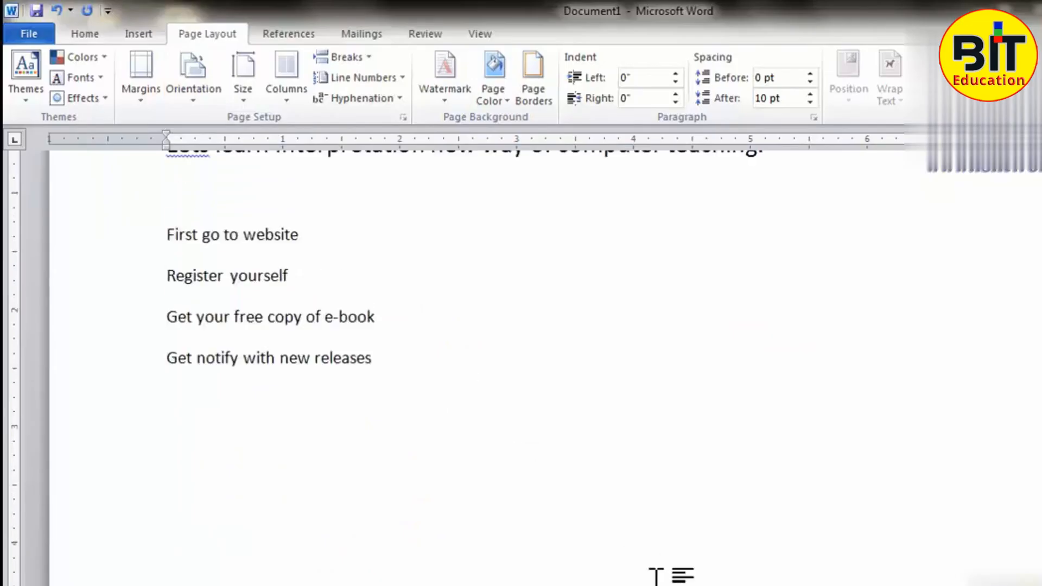
scroll(630, 524, "down", 4)
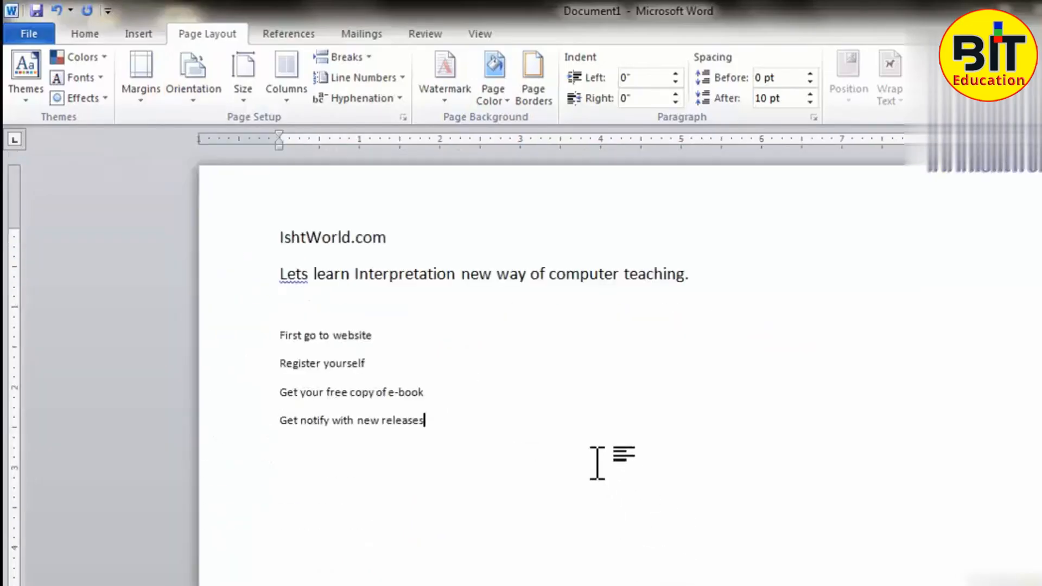
left_click(194, 93)
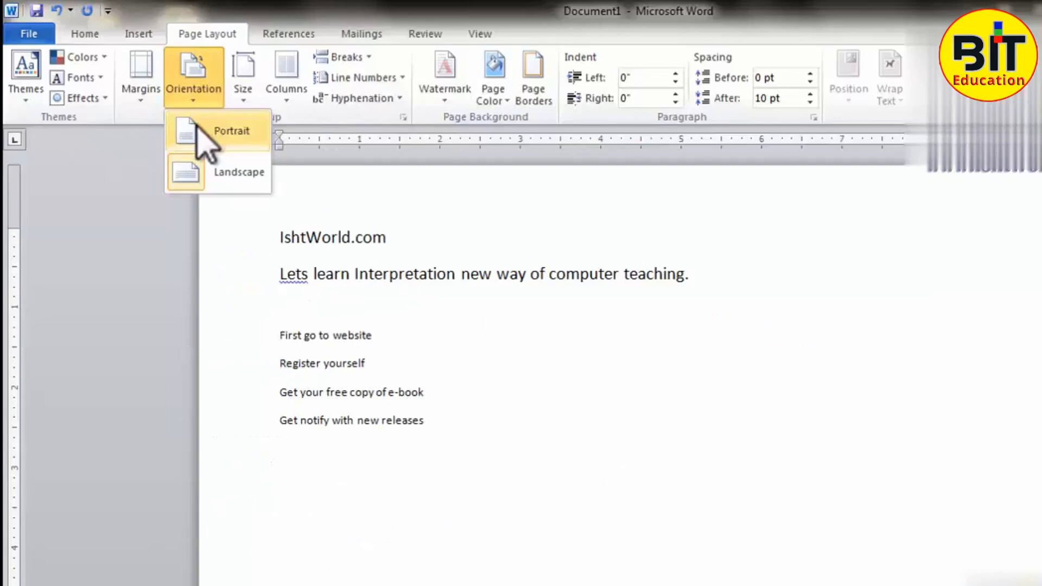
left_click(198, 128)
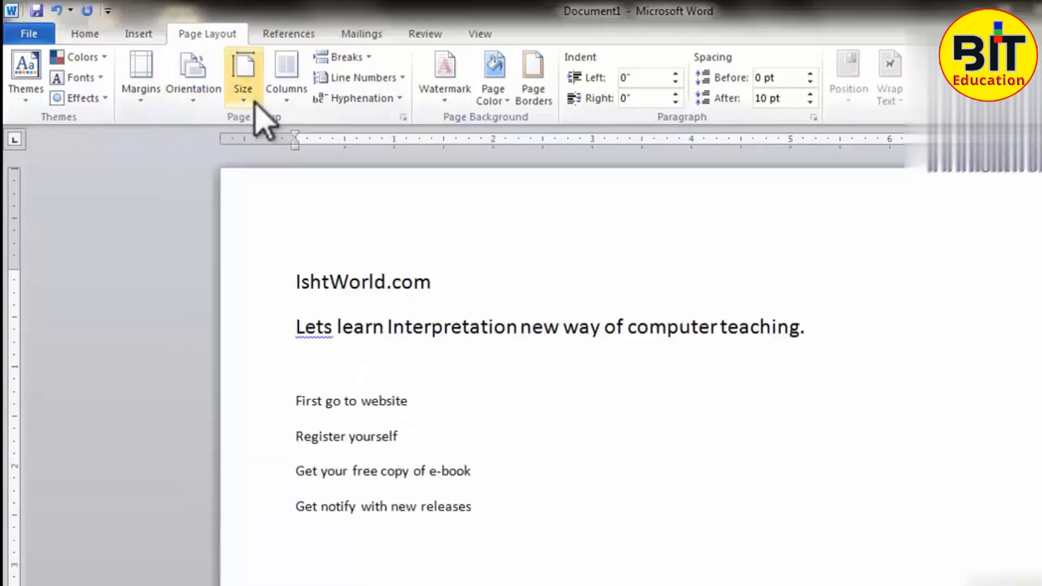
Step: Set the paper size to A6 105 x 148 mm
left_click(251, 103)
left_click_drag(430, 240, 447, 141)
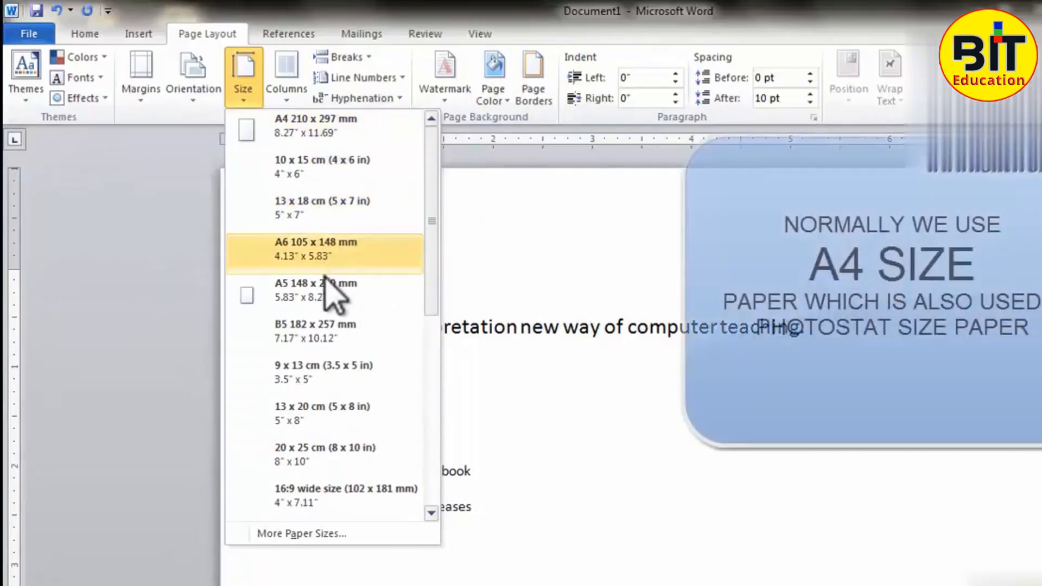
left_click(326, 245)
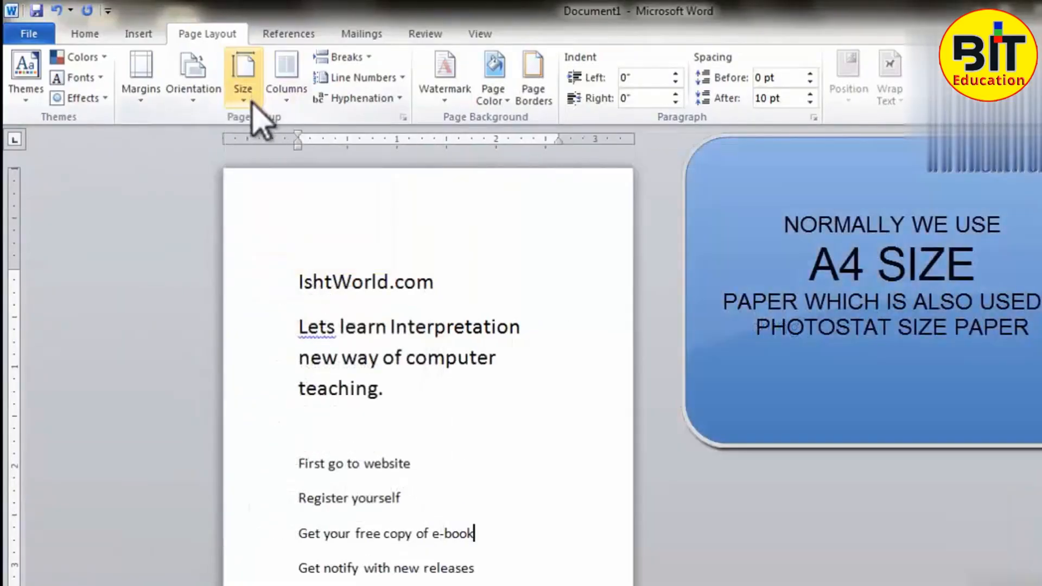
Step: Set the paper size to A4 210 x 297 mm for the whole document through the additional paper size settings
left_click(252, 103)
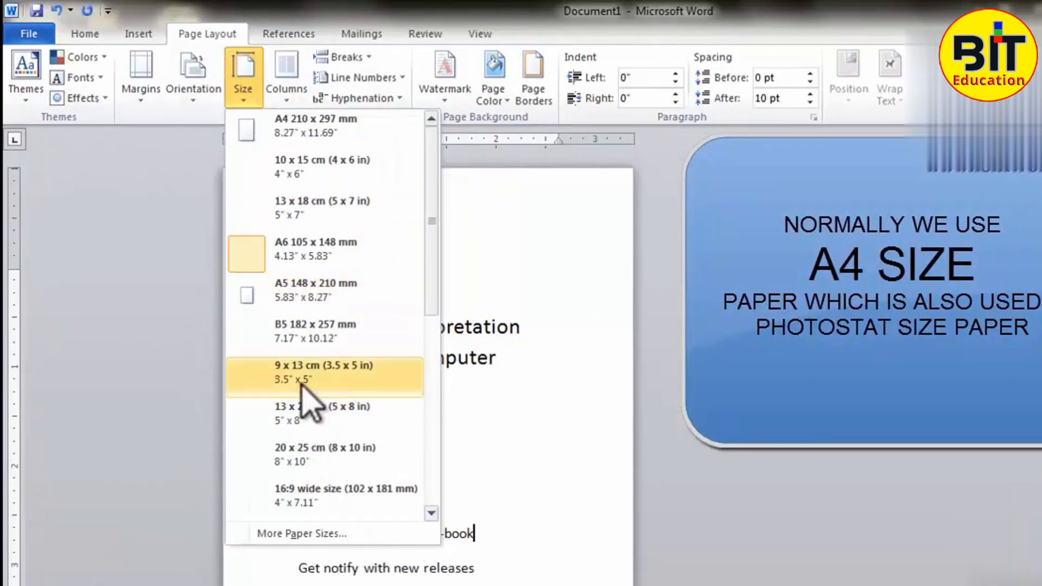
left_click(302, 534)
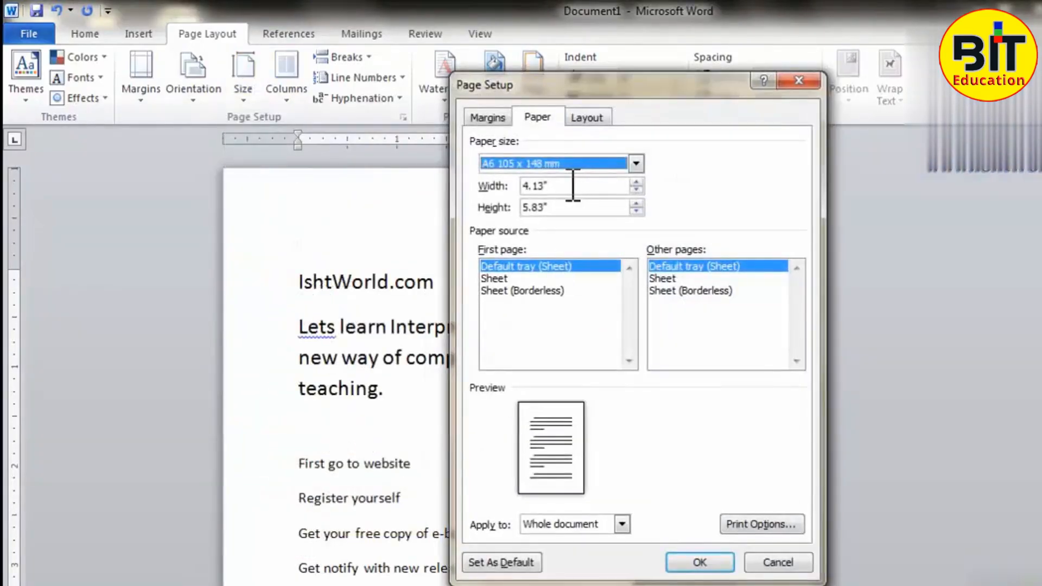
key("Tab")
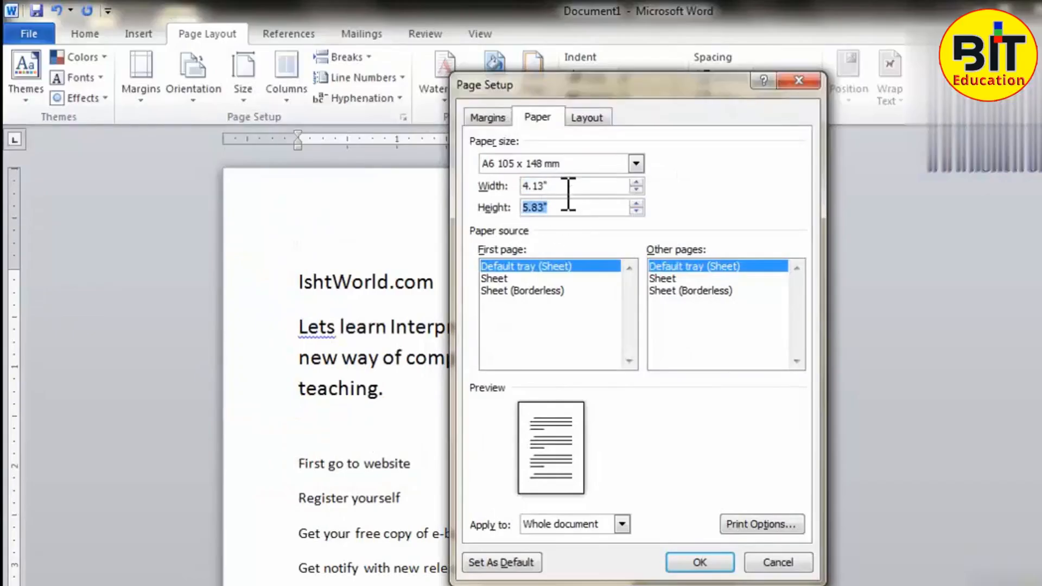
left_click_drag(558, 186, 493, 181)
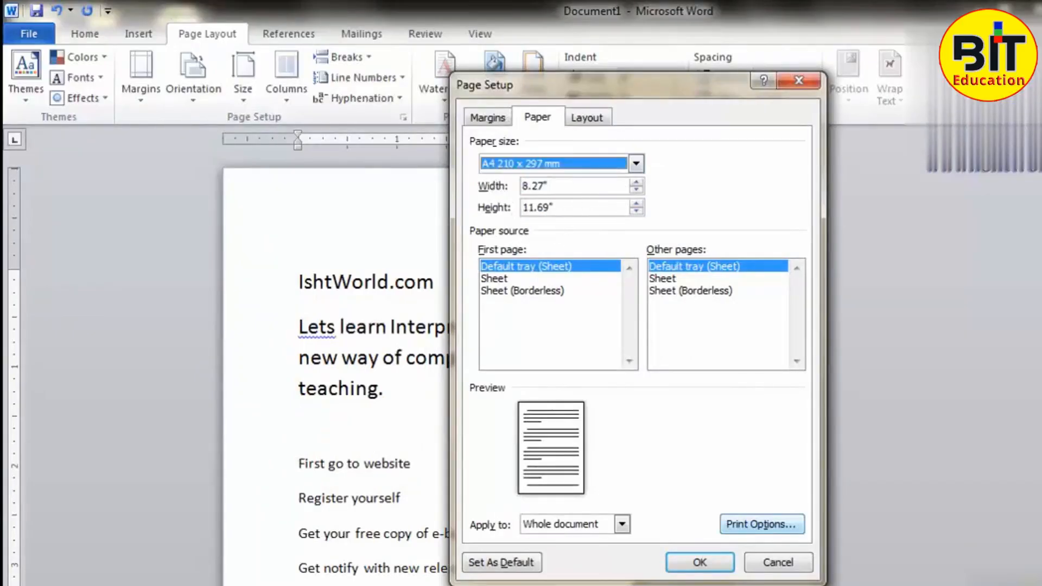
left_click(700, 563)
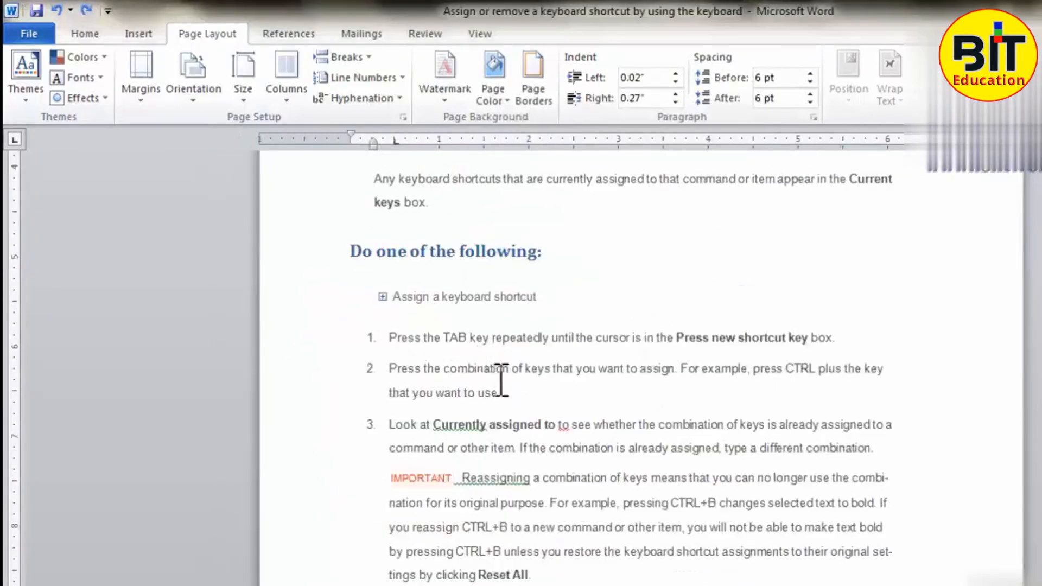
Step: Split the IMPORTANT paragraph under item 3 into three columns, and change it to two columns
scroll(500, 266, "down", 2)
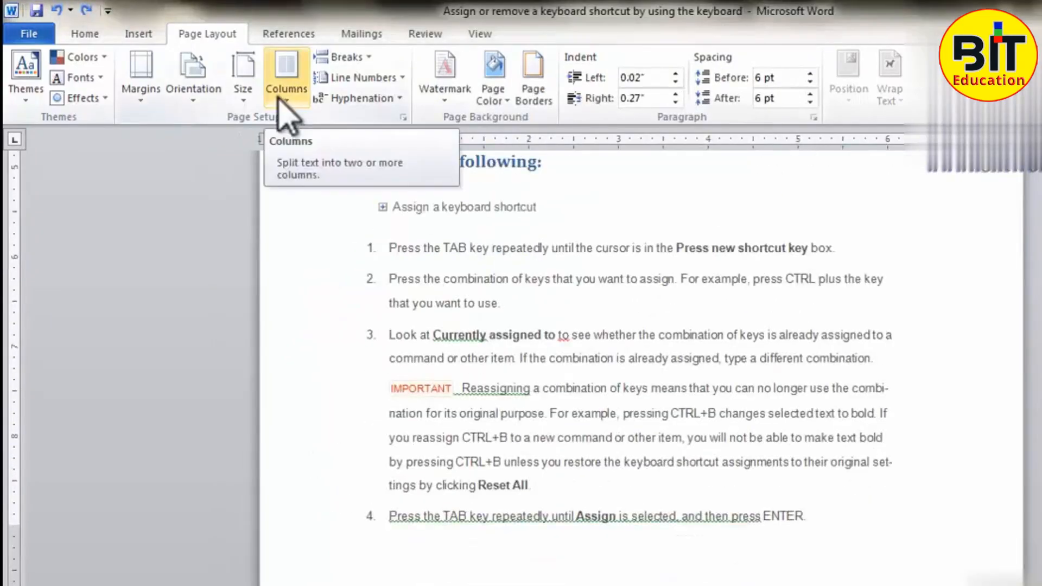
left_click_drag(620, 516, 460, 391)
left_click_drag(565, 494, 465, 400)
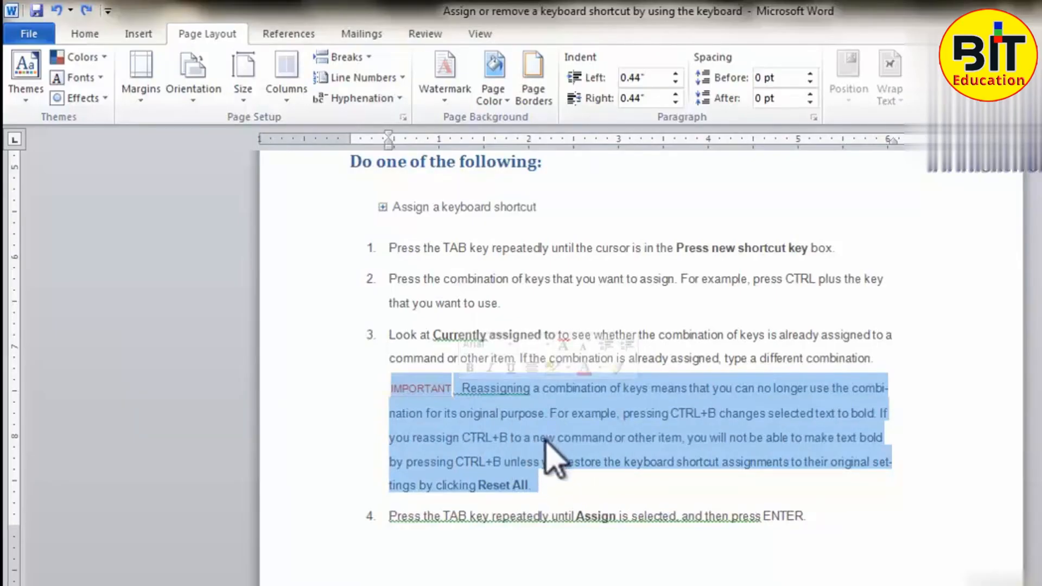
left_click(286, 101)
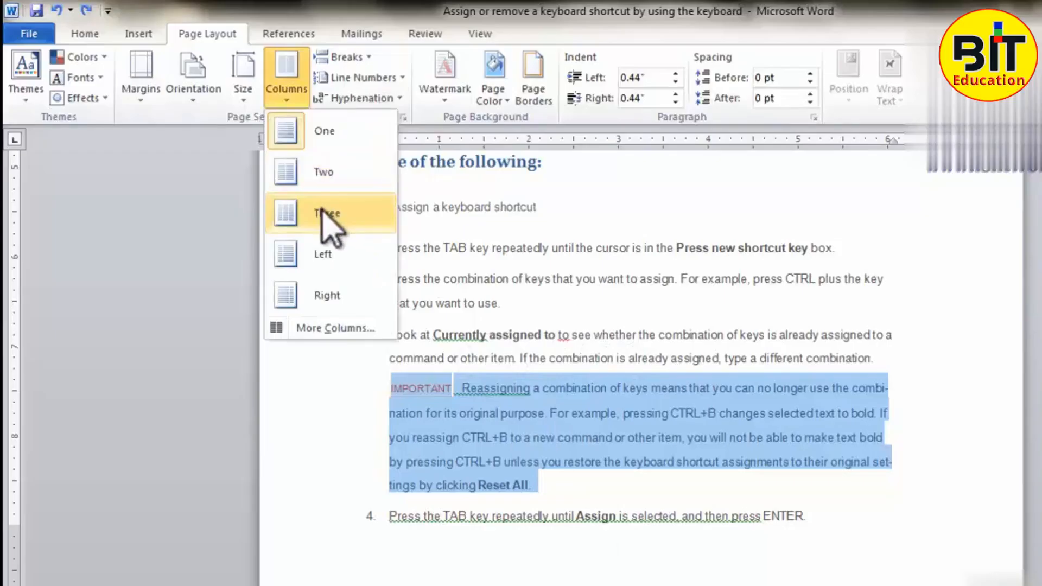
left_click(322, 211)
left_click(287, 100)
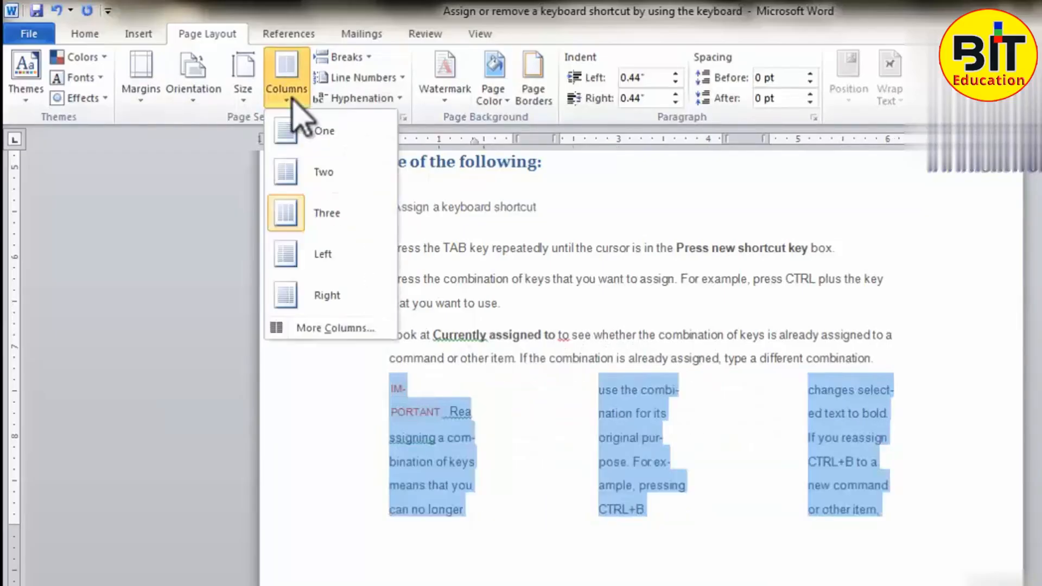
left_click(311, 174)
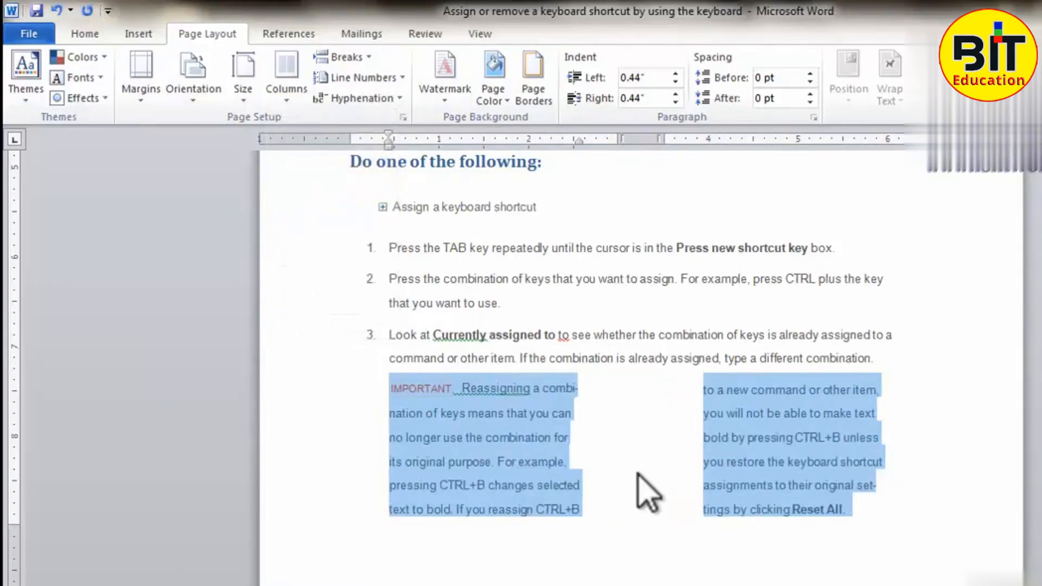
Step: Set the number of columns for the selected IMPORTANT paragraph to 5 in the detailed column settings
left_click(286, 87)
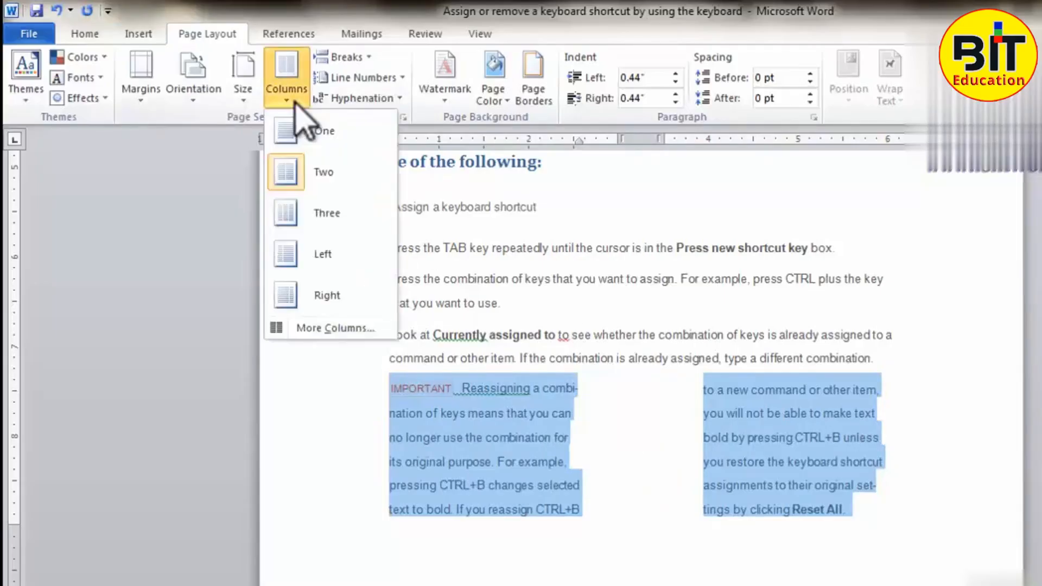
left_click(317, 327)
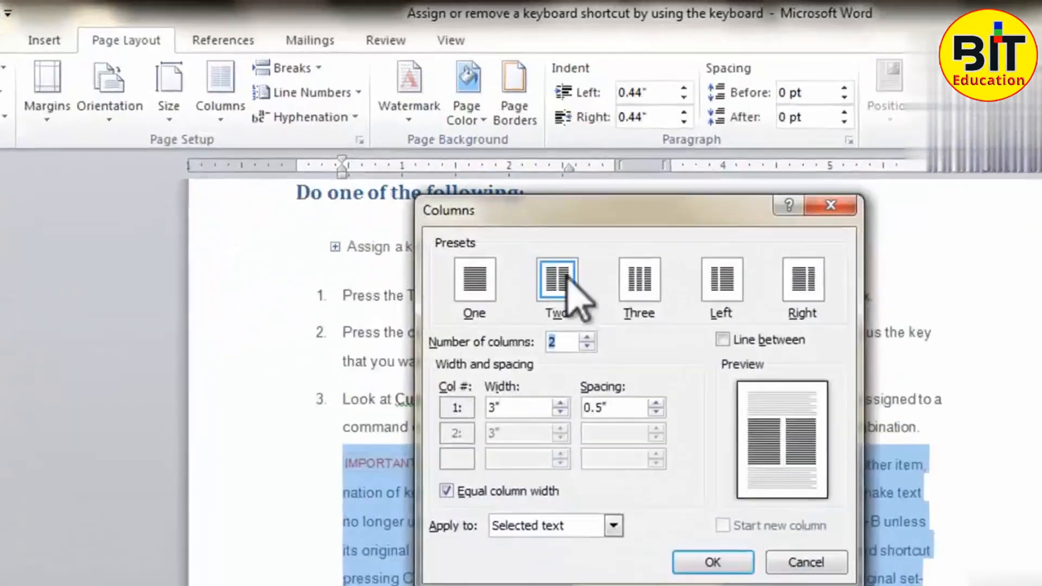
left_click(590, 315)
left_click(590, 314)
left_click(590, 315)
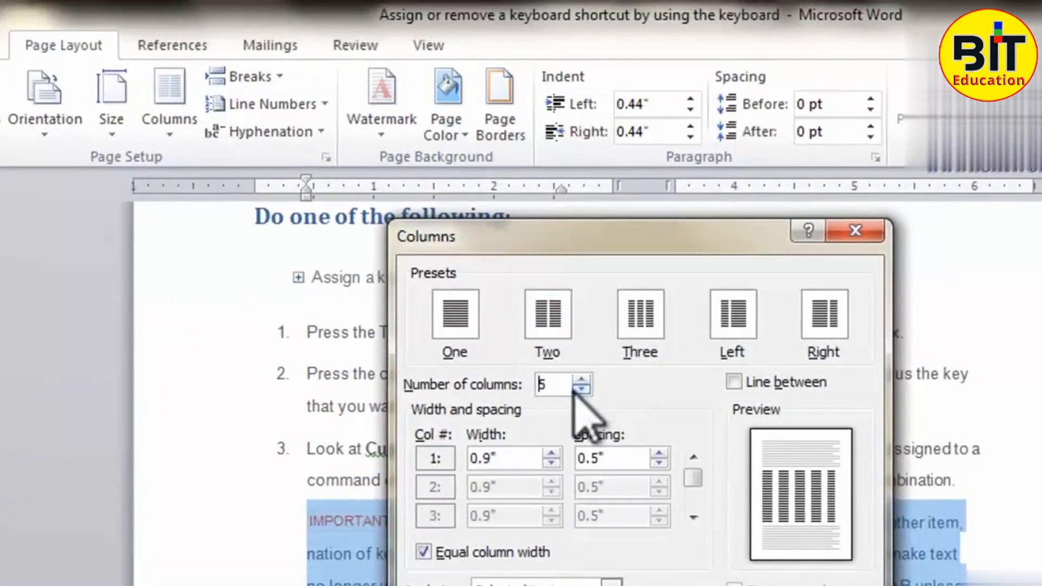
left_click(582, 389)
left_click(582, 389)
left_click(582, 389)
left_click(582, 389)
left_click(581, 379)
left_click(581, 379)
left_click(581, 379)
left_click(581, 379)
Step: Turn on the line between the columns, apply the column settings to the paragraph, and undo them
left_click(528, 459)
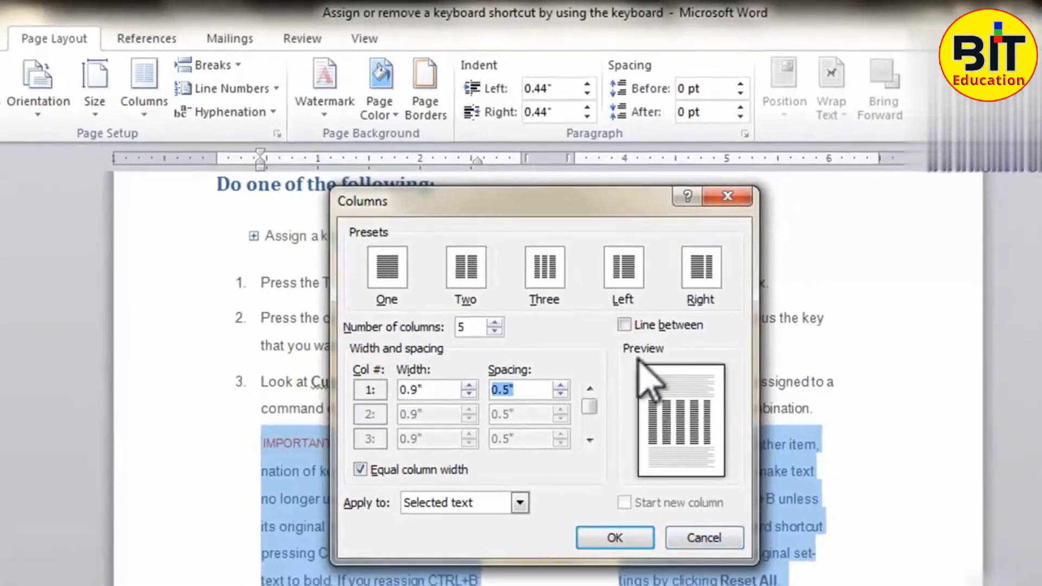
left_click(738, 381)
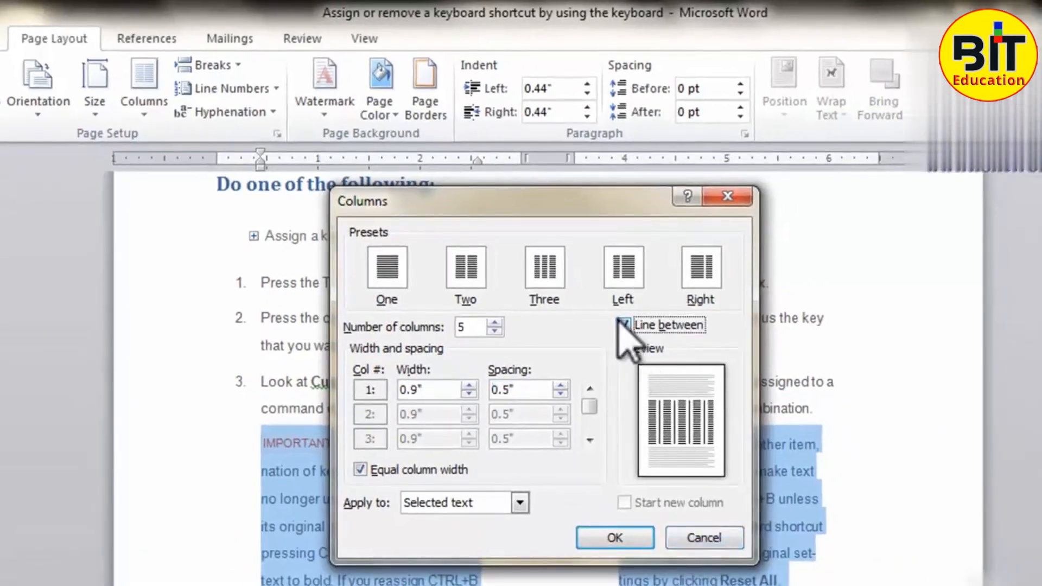
left_click(615, 538)
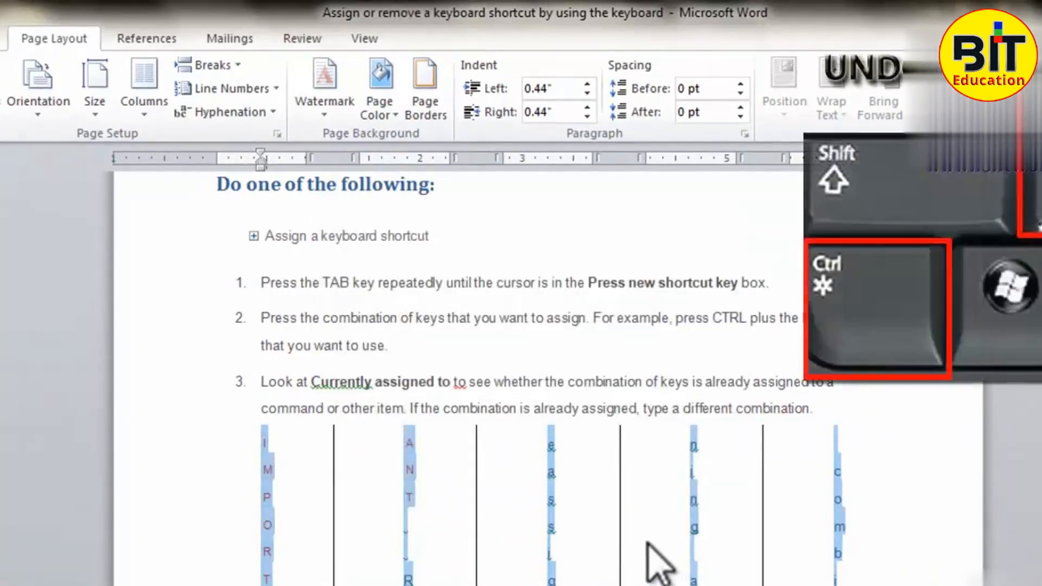
key("ctrl+z")
Step: Keep the IMPORTANT paragraph in two columns and add a line between them through the detailed column settings
left_click(144, 90)
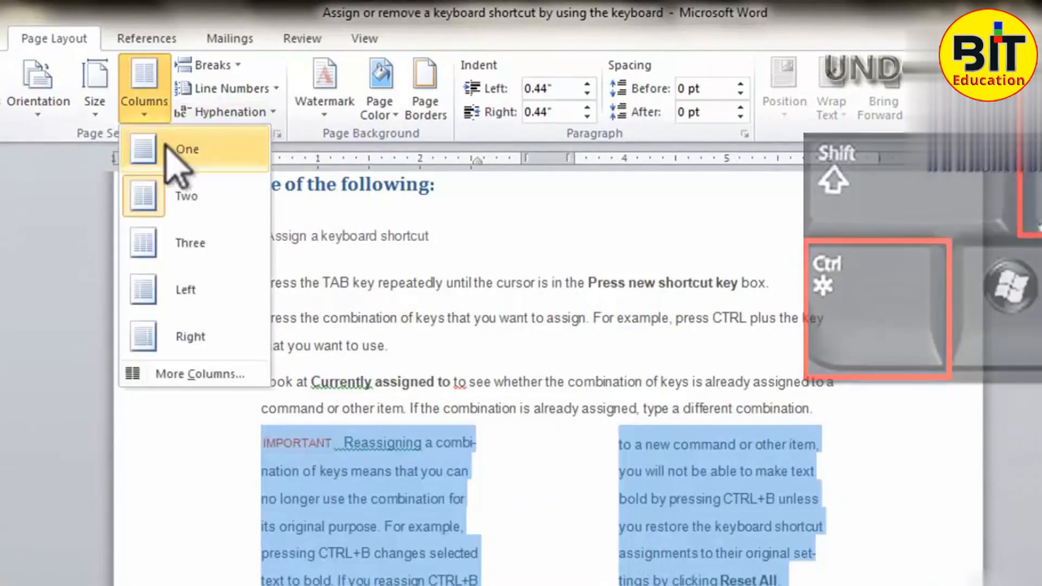
left_click(171, 198)
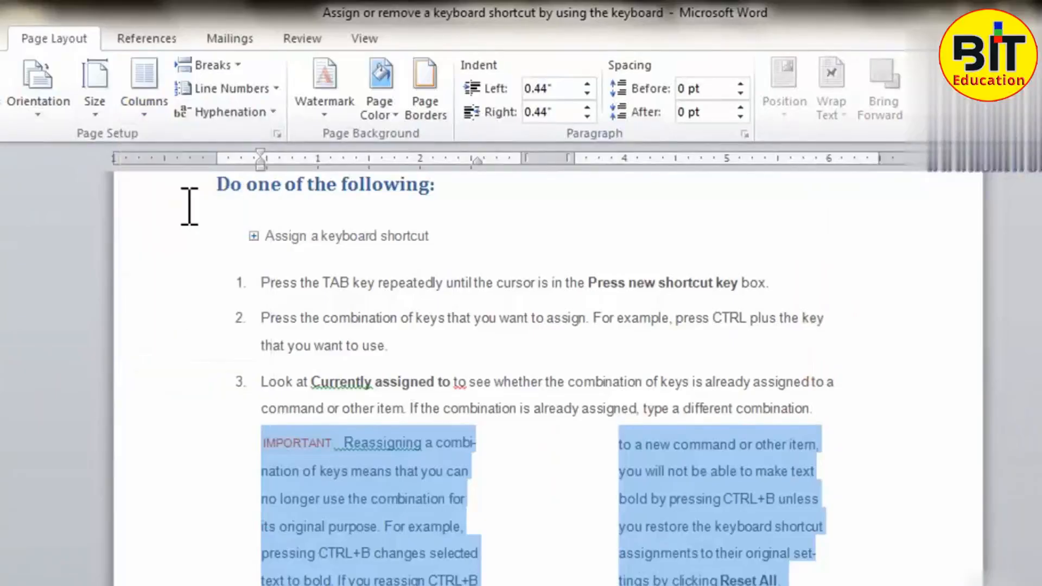
left_click(147, 81)
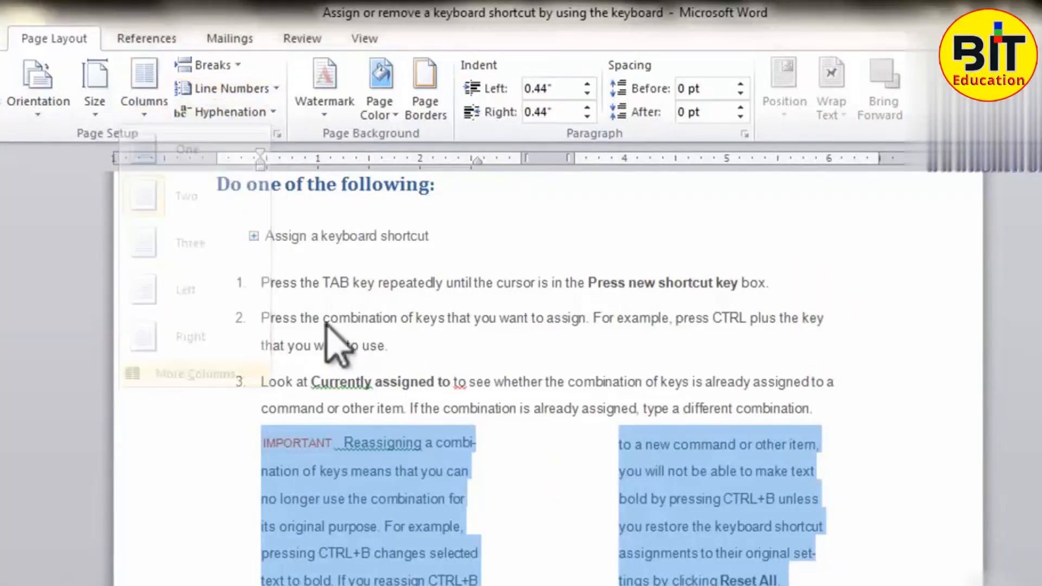
left_click(255, 374)
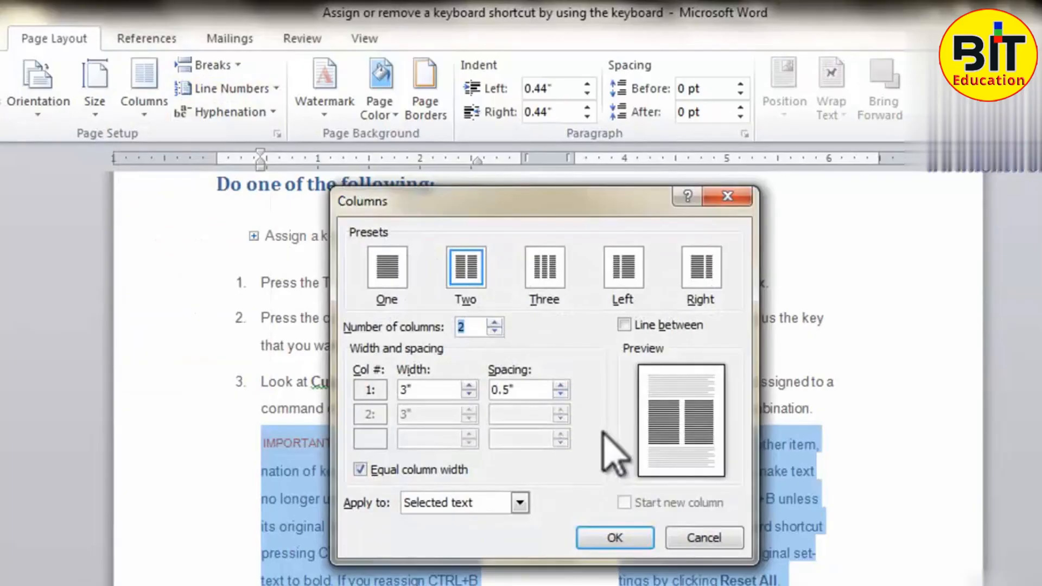
left_click(625, 325)
left_click(619, 539)
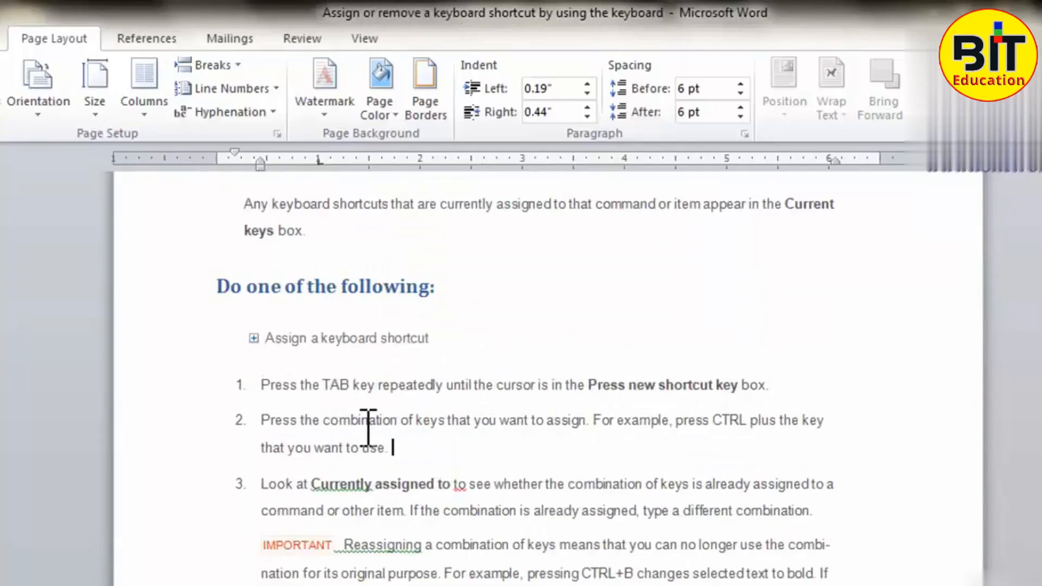
left_click(244, 66)
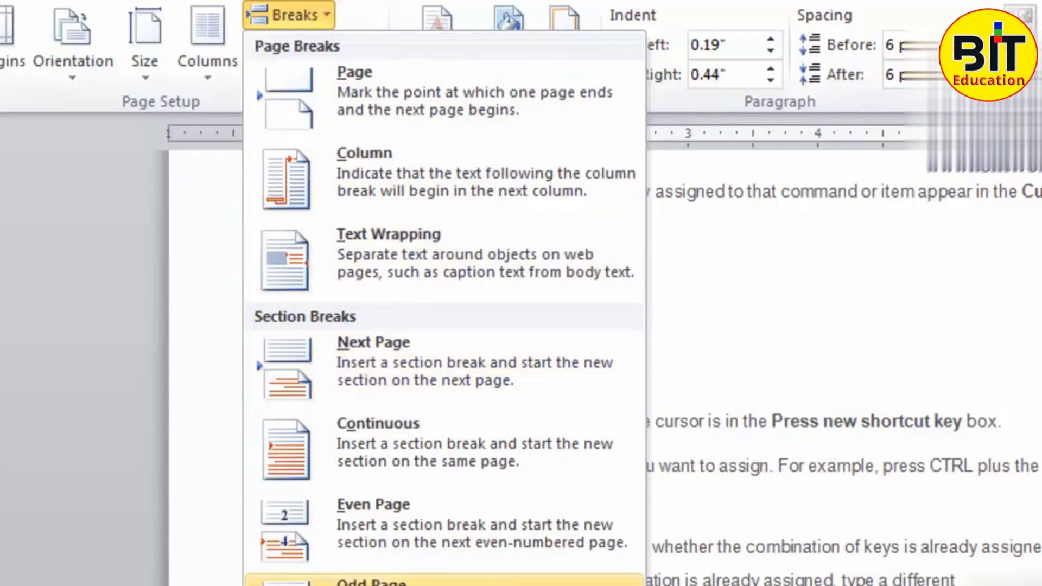
left_click(600, 415)
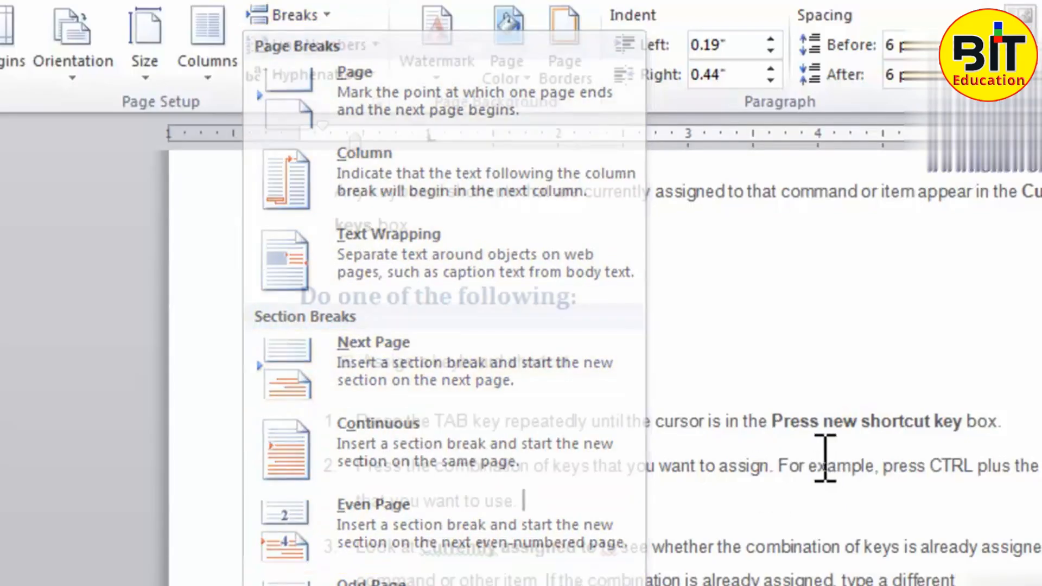
scroll(803, 489, "down", 2)
scroll(630, 471, "up", 3)
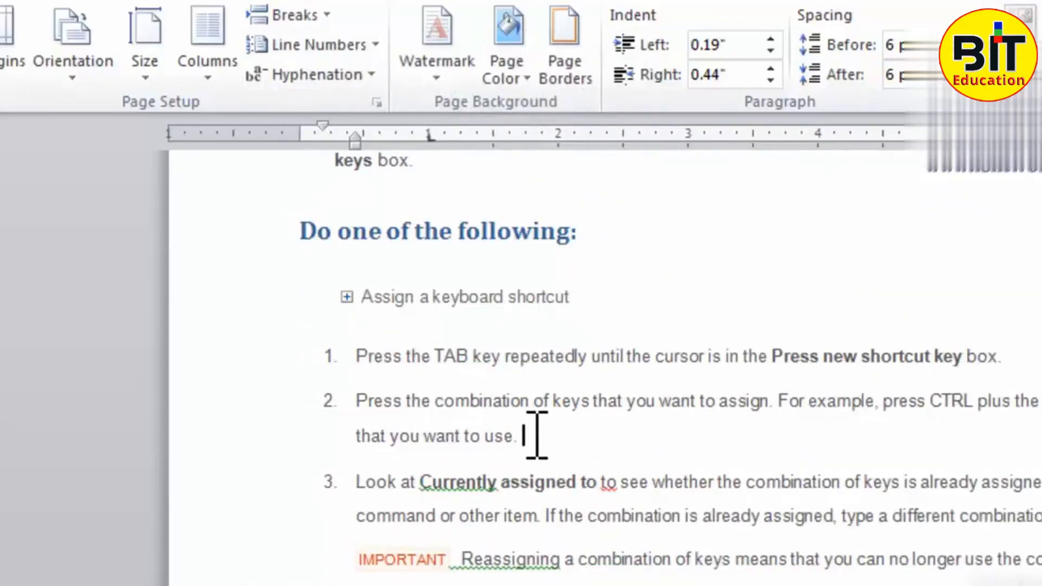
Step: Insert a page break at the end of item 2, look over the affected pages, and undo the break
left_click(326, 16)
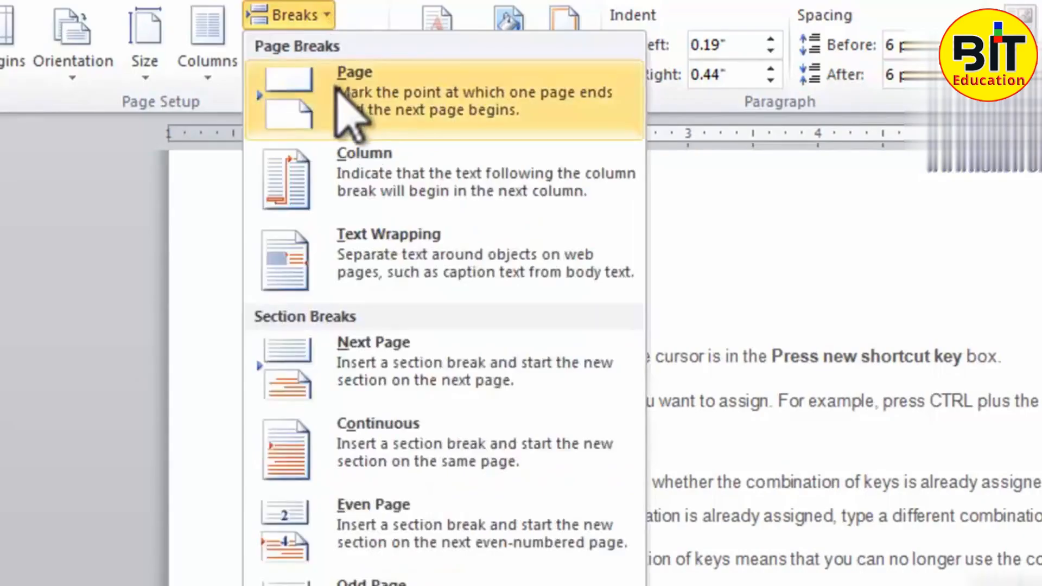
left_click(337, 88)
scroll(774, 473, "up", 8)
scroll(728, 552, "down", 5)
scroll(729, 553, "down", 8)
scroll(735, 564, "up", 14)
scroll(730, 543, "down", 7)
scroll(686, 497, "up", 1)
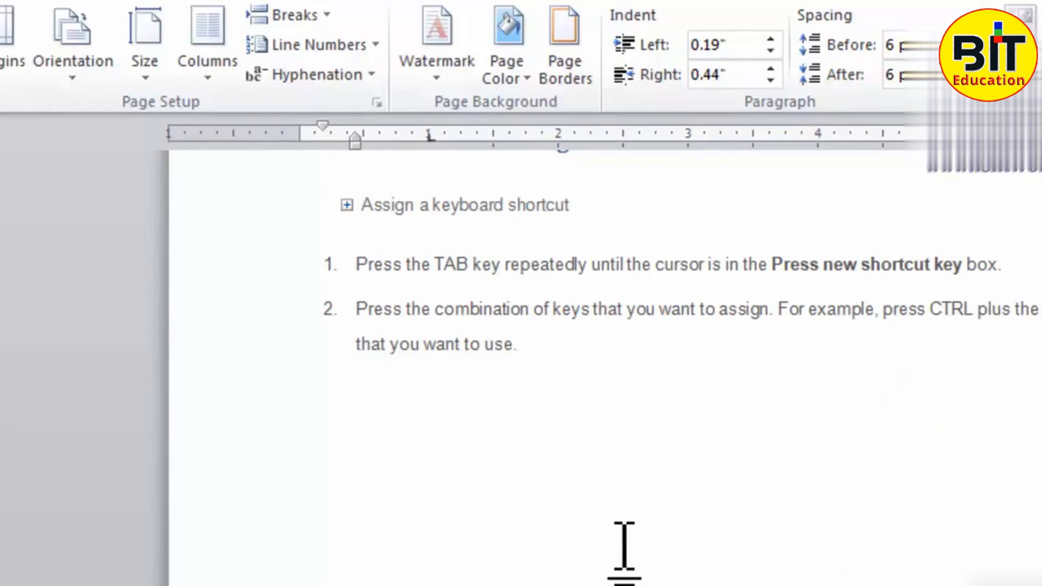
key("ctrl+z")
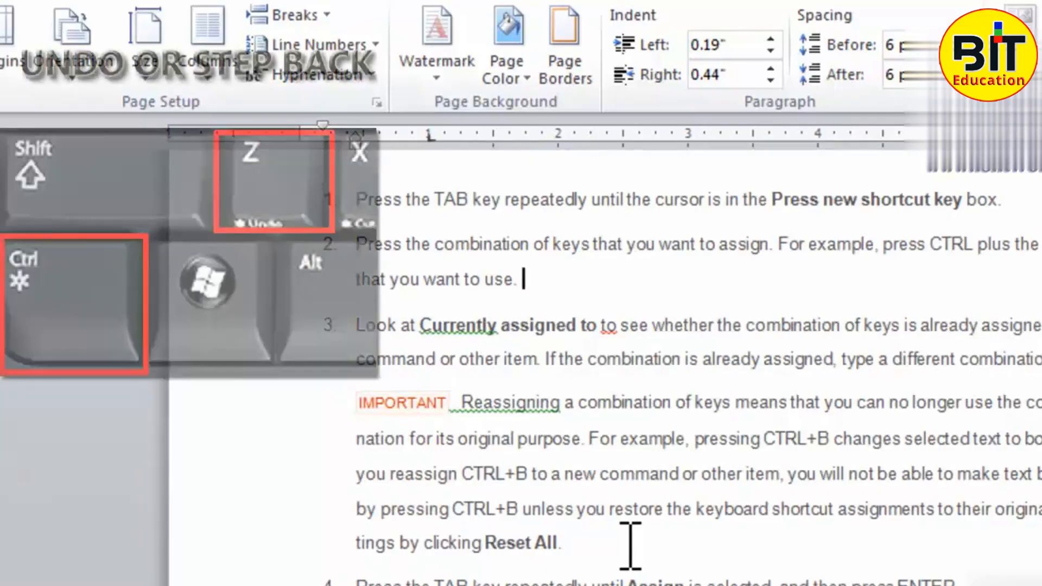
Step: Split the text from "Reassigning" to "Reset All." under item 3 into two columns
left_click_drag(602, 537, 463, 402)
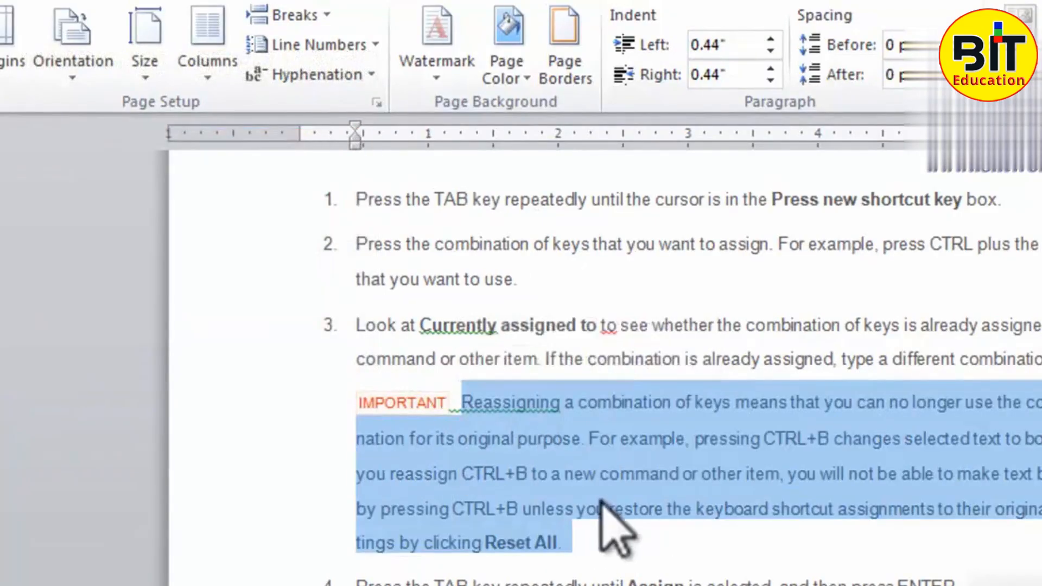
left_click(206, 60)
left_click(228, 182)
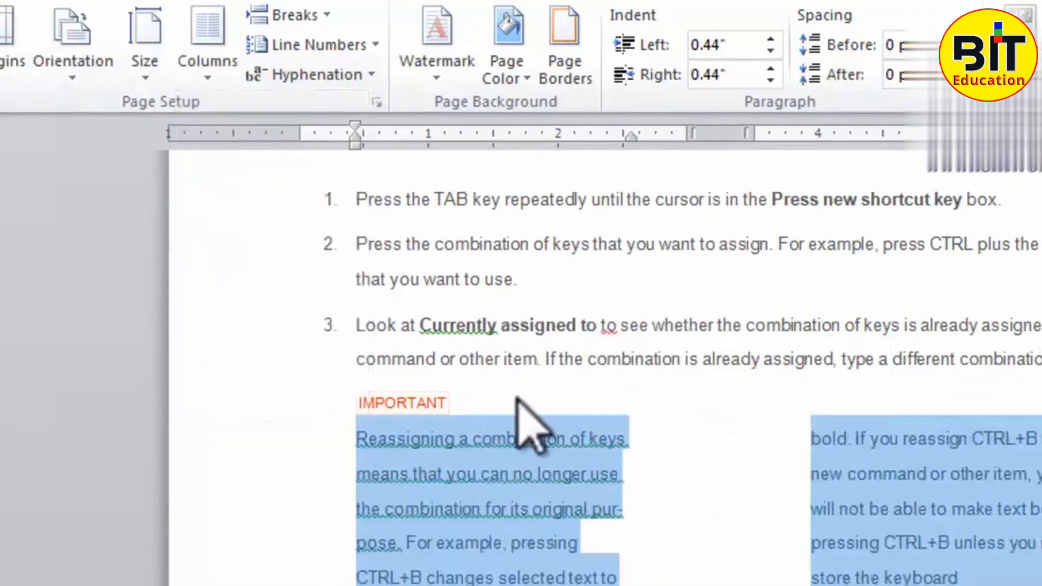
Step: Insert a column break before "For example, pressing CTRL+B" in the first column
left_click(623, 577)
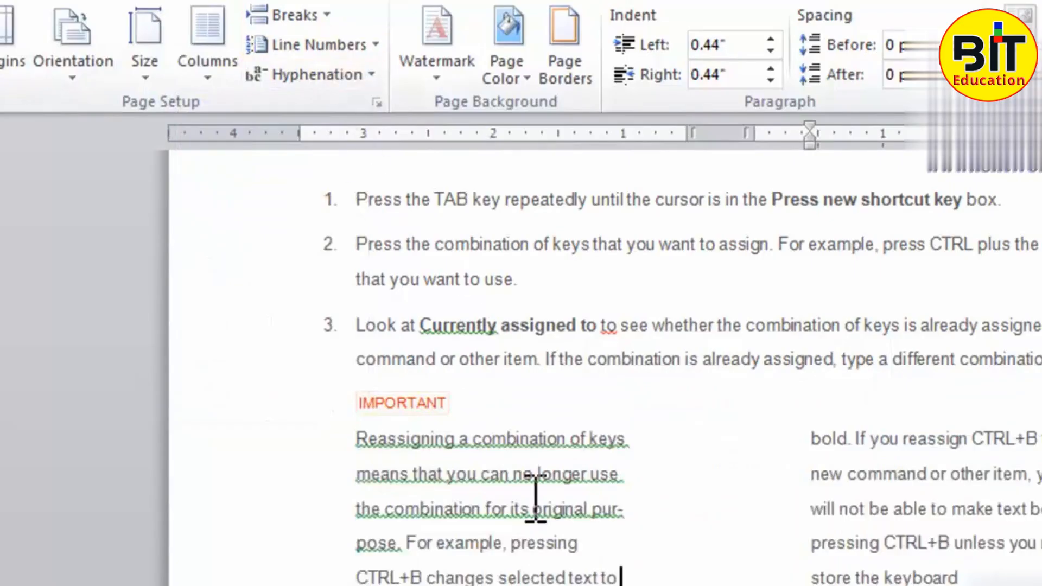
left_click(411, 542)
left_click(330, 15)
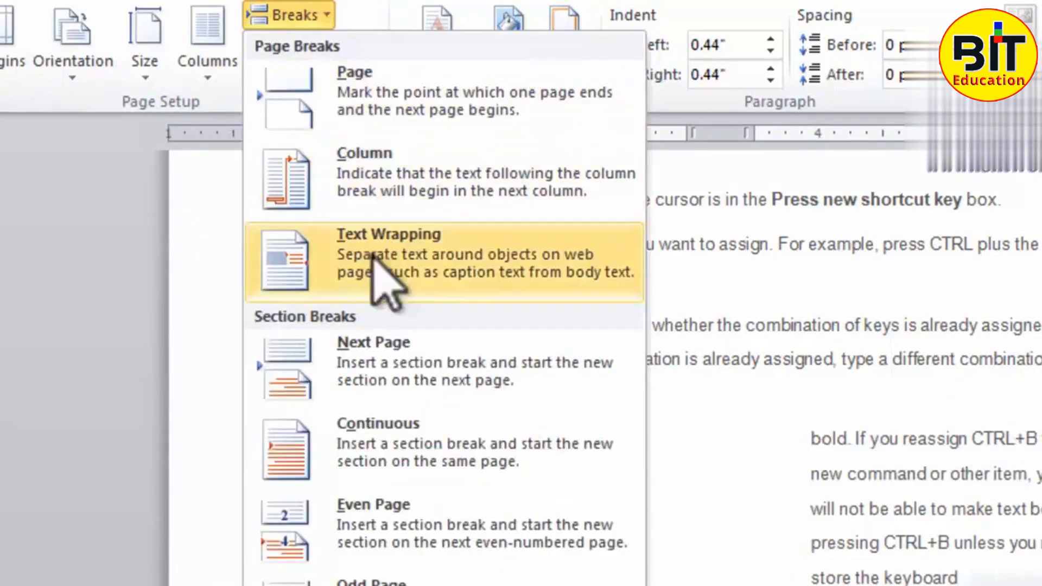
left_click(382, 175)
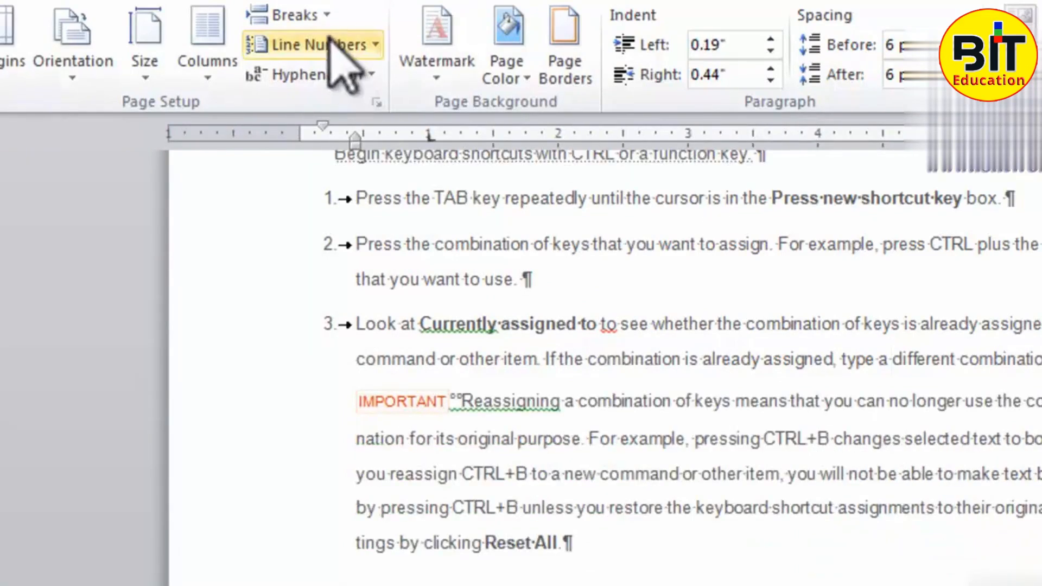
left_click(293, 15)
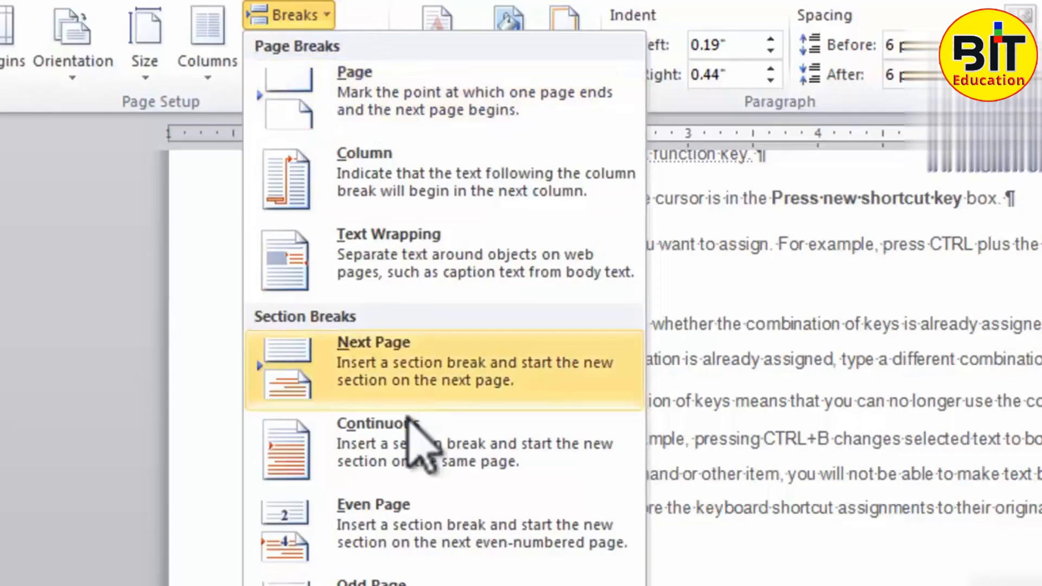
left_click(746, 413)
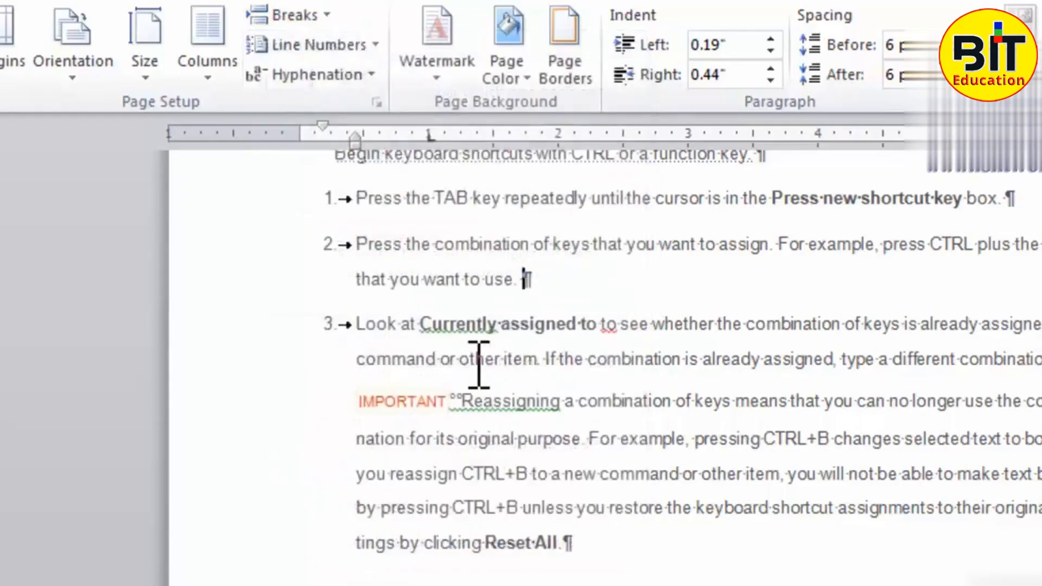
scroll(497, 373, "up", 1)
scroll(551, 353, "up", 4)
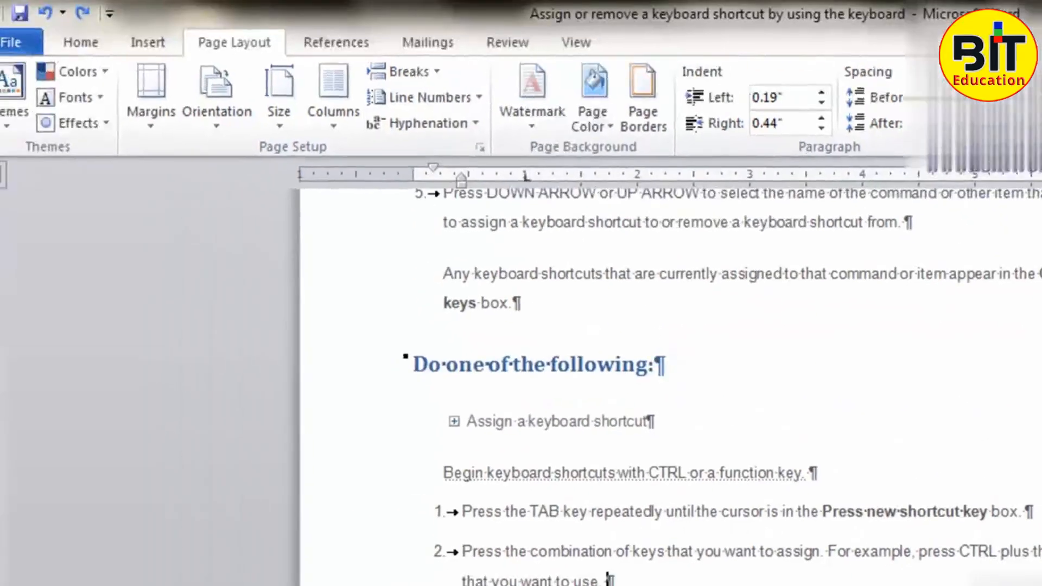
Step: Hide the paragraph marks and other formatting symbols, and show them again
left_click(57, 34)
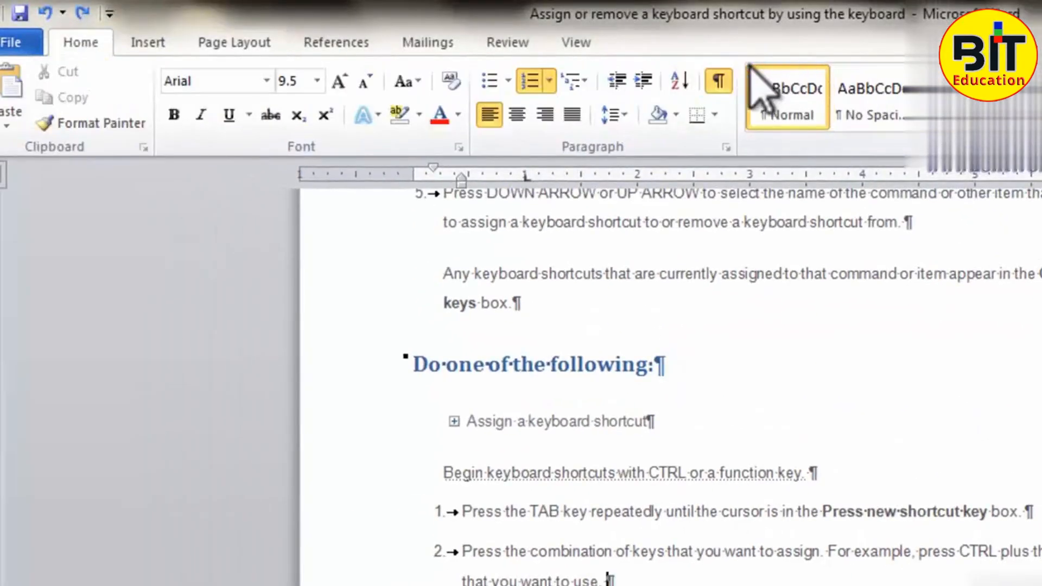
left_click(719, 81)
left_click(719, 82)
Step: Insert a Next Page section break at the end of item 2, after "that you want to use."
scroll(800, 503, "down", 4)
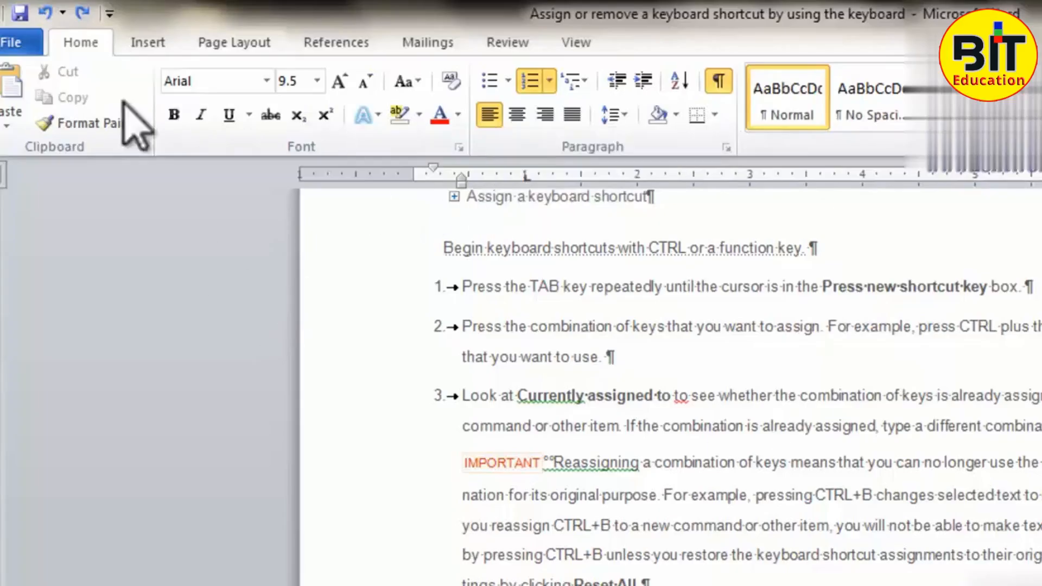
left_click(148, 42)
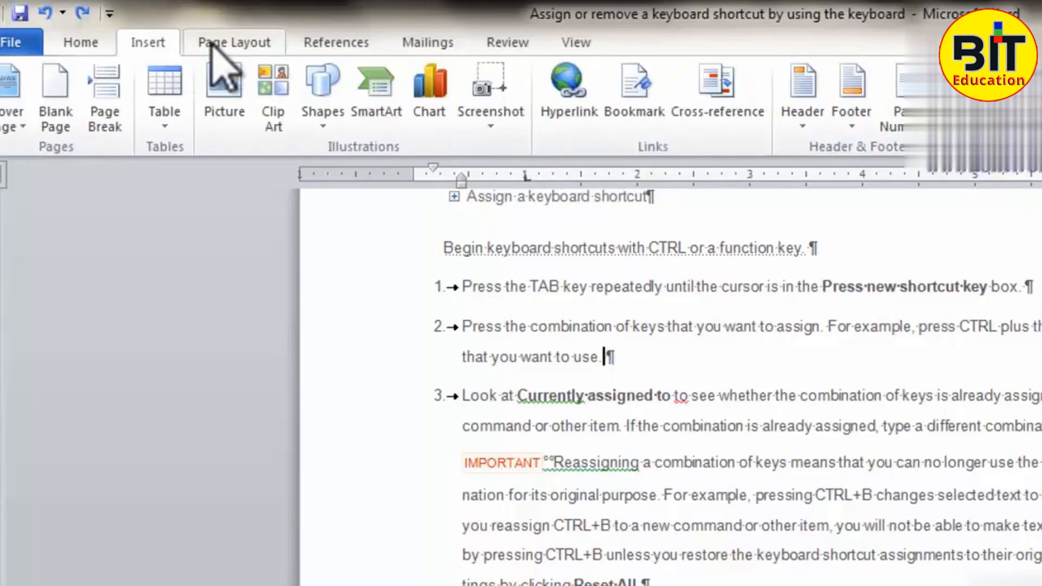
left_click(239, 48)
left_click(429, 74)
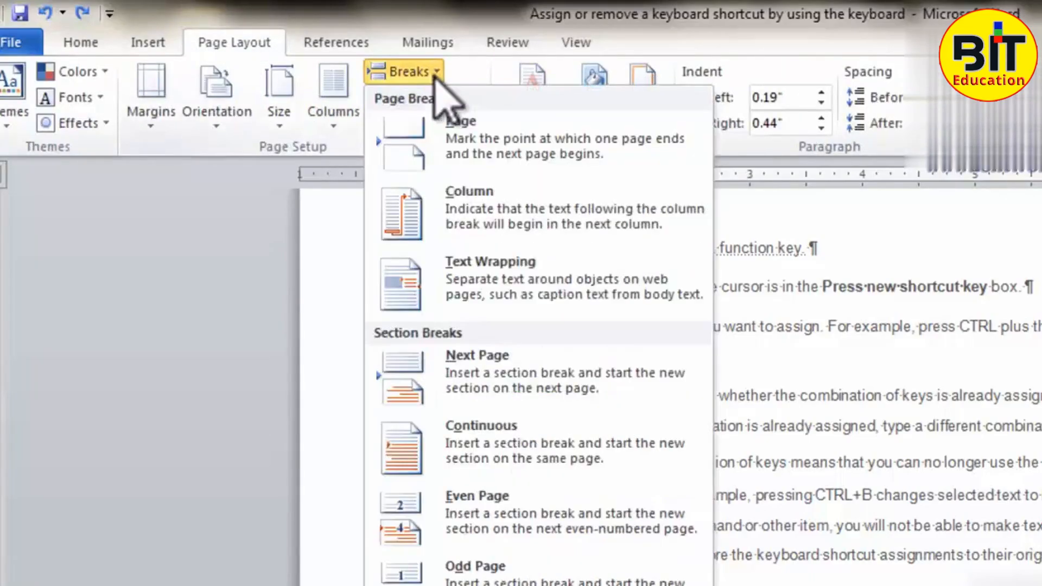
left_click(466, 387)
Step: Switch the new section after the break to landscape orientation and compare its pages with the preceding section
scroll(771, 440, "up", 4)
scroll(730, 472, "down", 4)
scroll(722, 500, "down", 4)
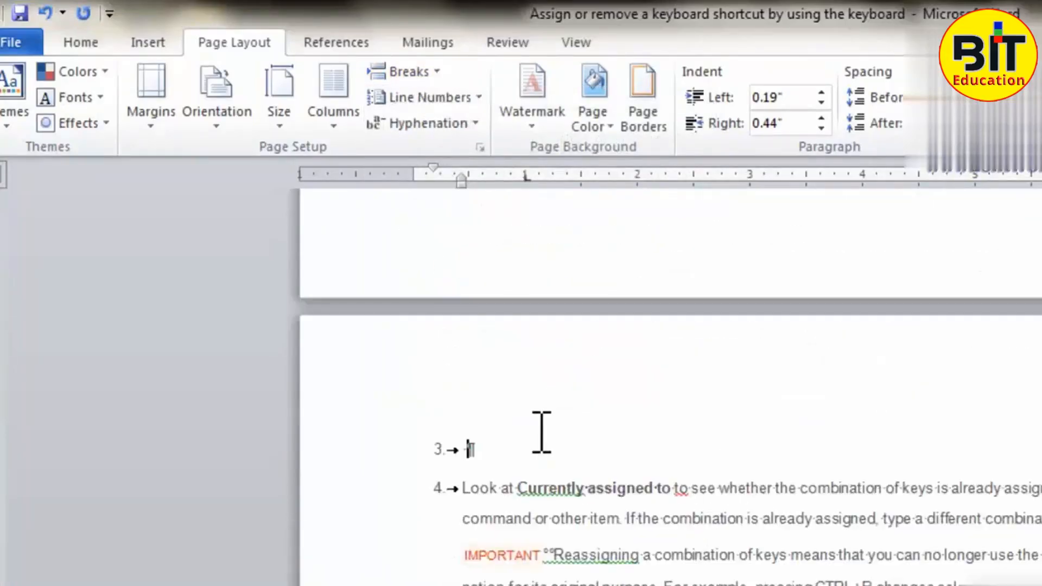
scroll(554, 472, "down", 3)
scroll(574, 524, "down", 3)
scroll(579, 507, "up", 8)
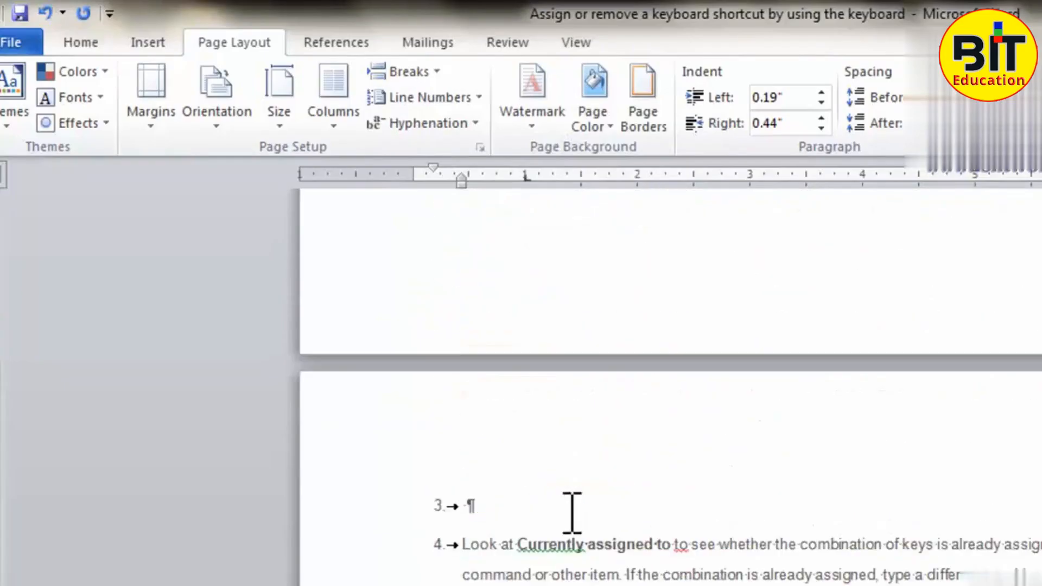
scroll(567, 532, "down", 3)
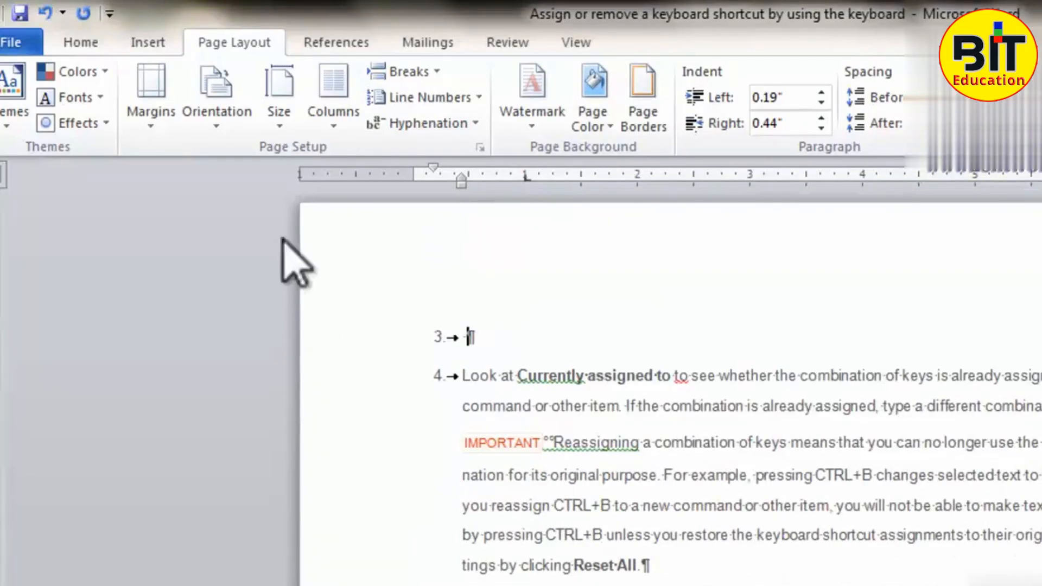
left_click(216, 111)
left_click(253, 207)
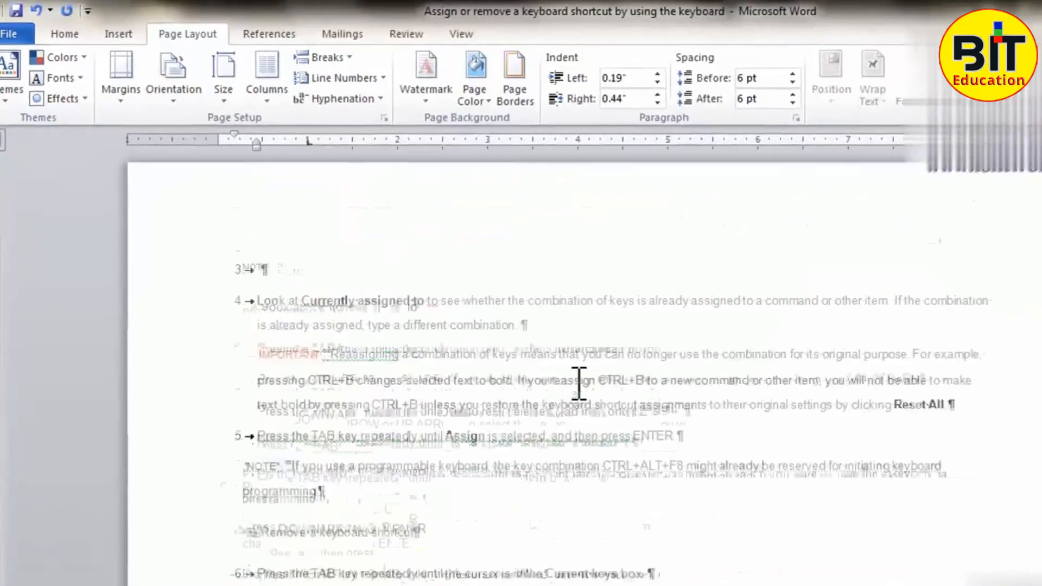
scroll(582, 383, "up", 7)
scroll(591, 385, "down", 5)
scroll(535, 310, "up", 10)
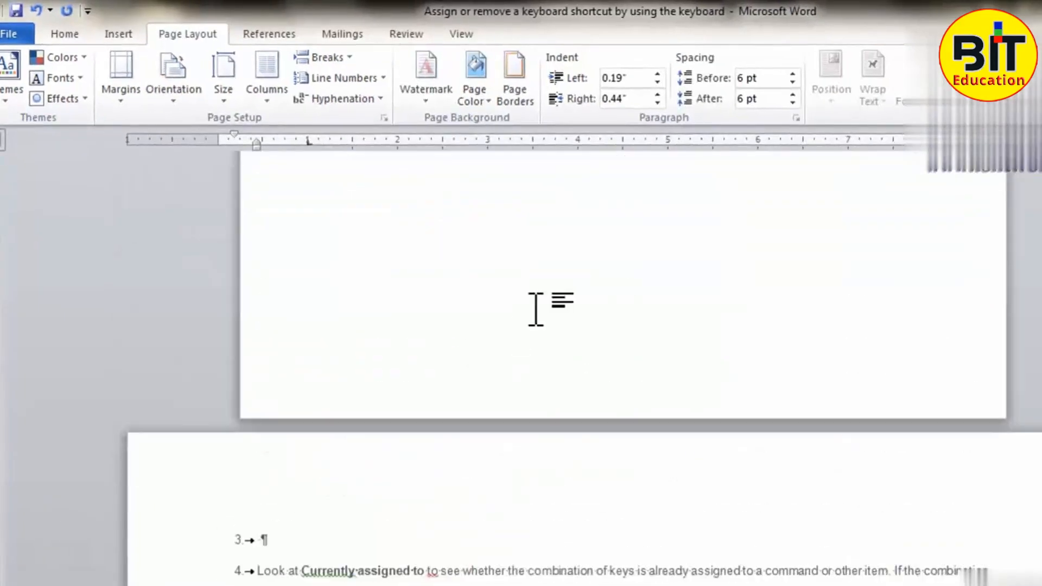
scroll(549, 335, "down", 12)
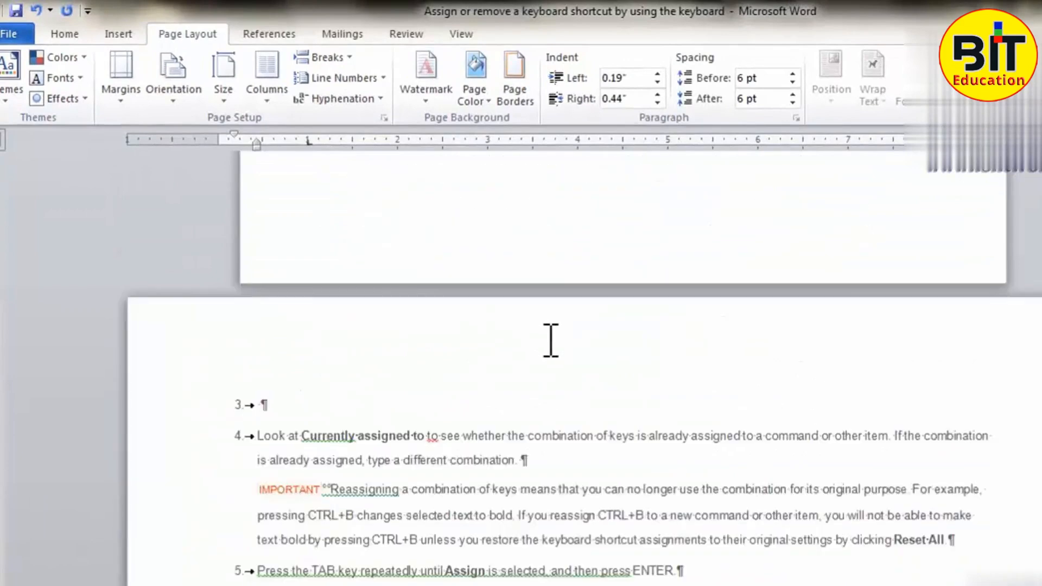
Step: Apply narrower preset margins to the landscape section and compare its pages with the preceding section
left_click(121, 103)
left_click(174, 265)
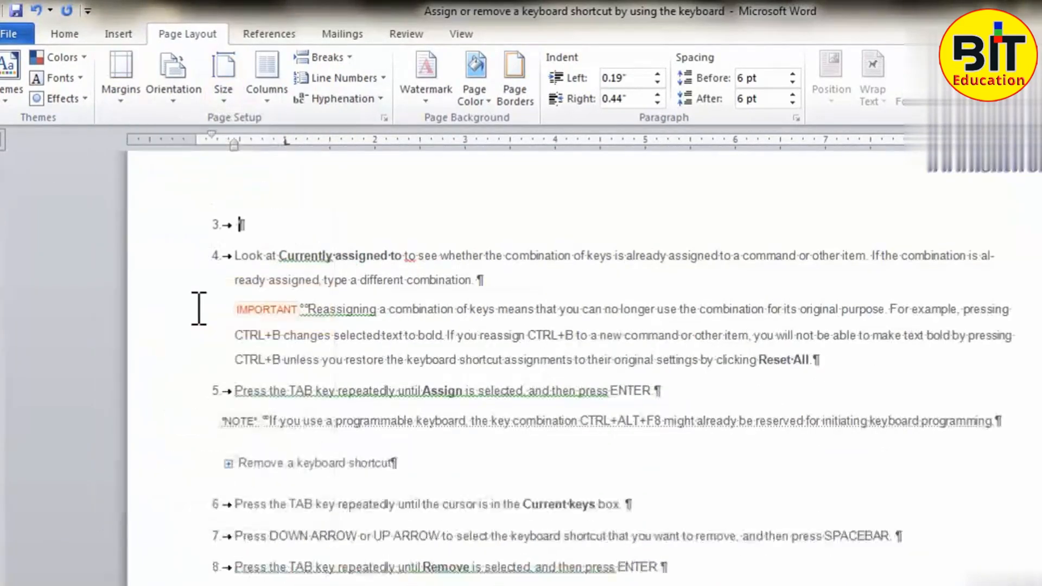
scroll(473, 332, "up", 6)
scroll(470, 332, "down", 1)
Step: Insert a Next Page section break at the end of item 2, after "click Customize.", under the mouse shortcut heading
scroll(470, 332, "down", 12)
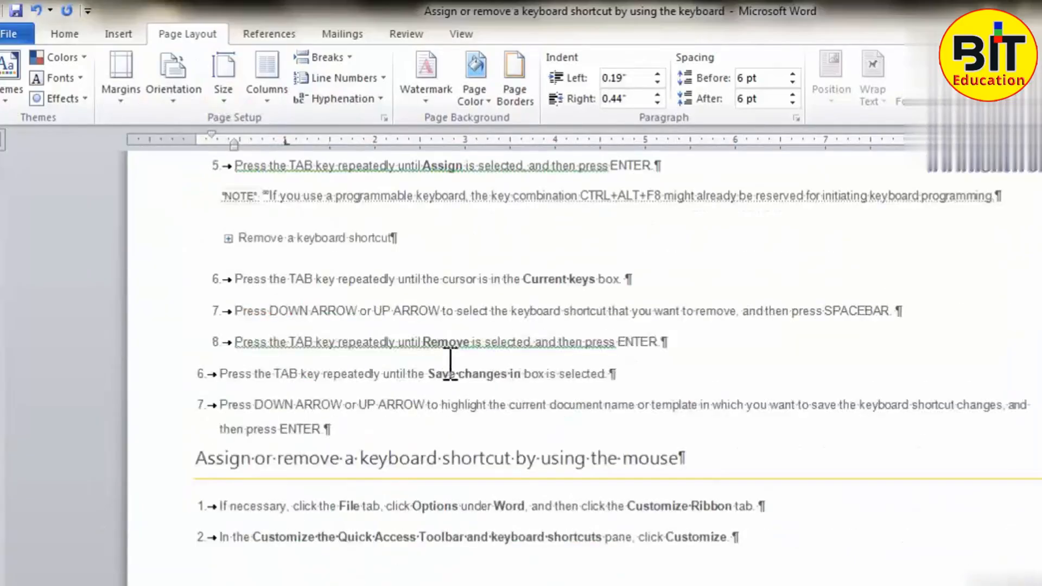
scroll(798, 300, "down", 3)
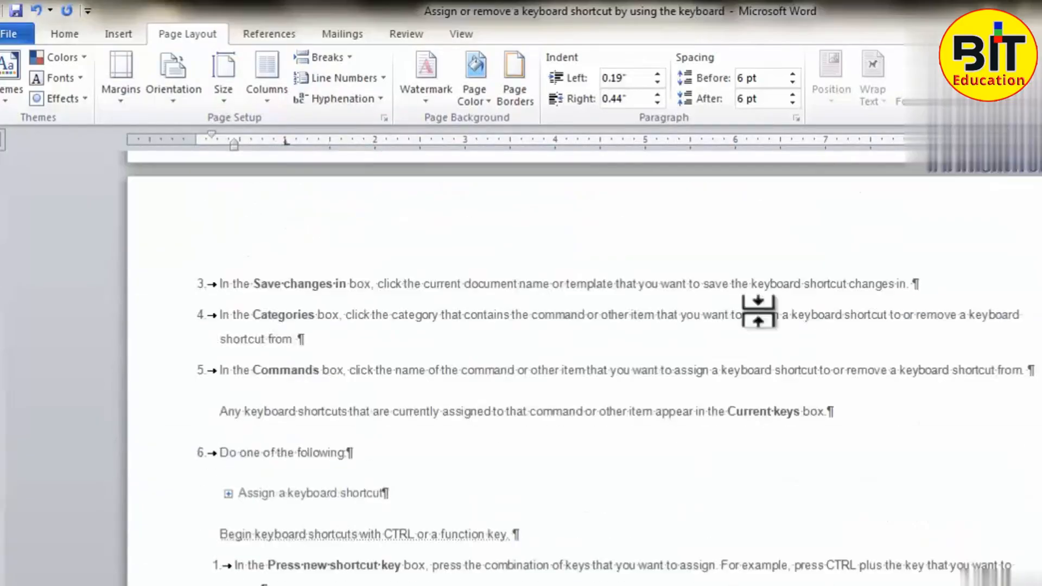
scroll(760, 309, "up", 3)
left_click(768, 236)
scroll(689, 380, "down", 4)
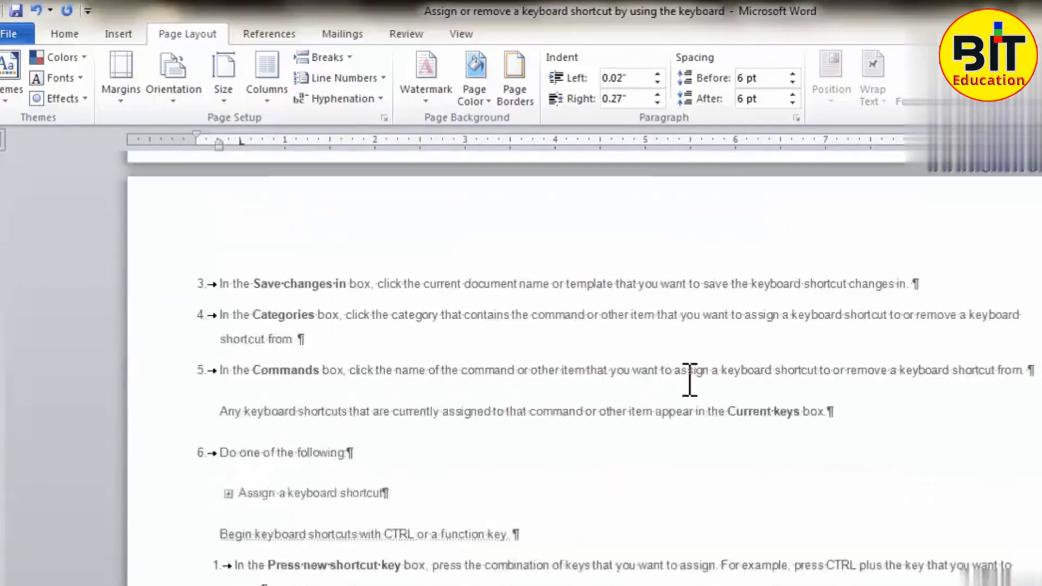
scroll(689, 380, "up", 4)
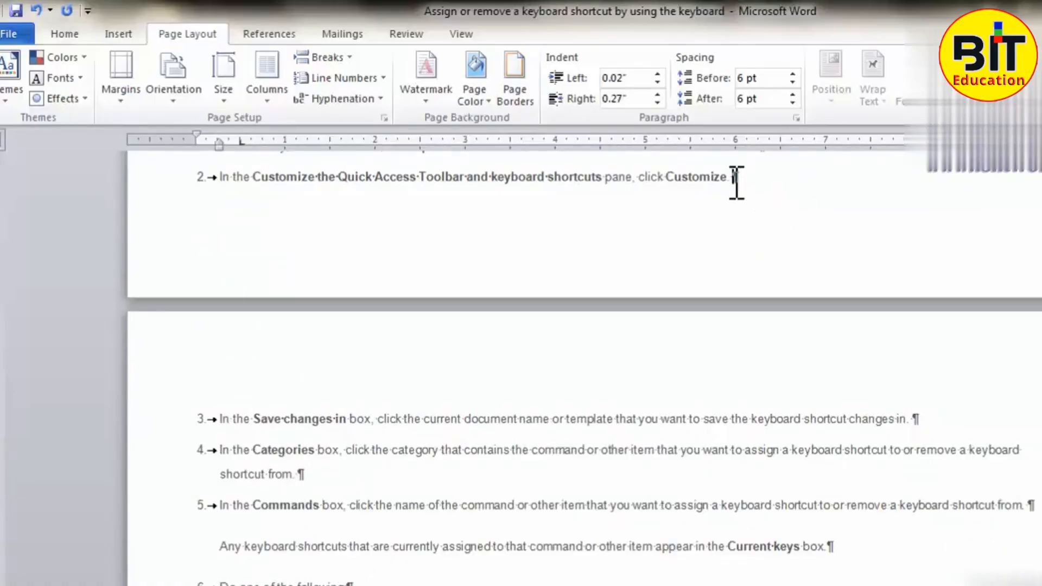
left_click(329, 59)
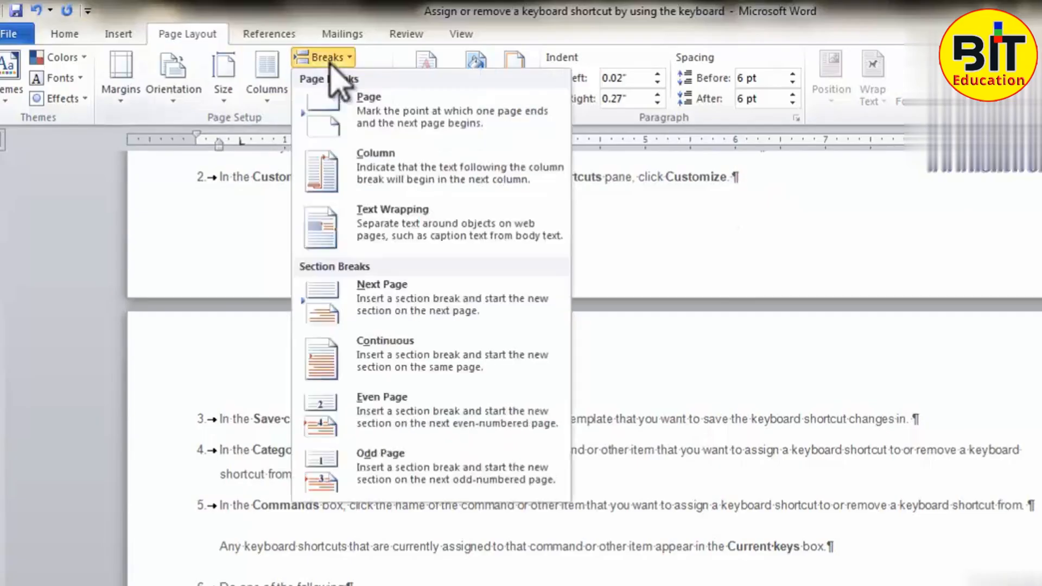
left_click(407, 325)
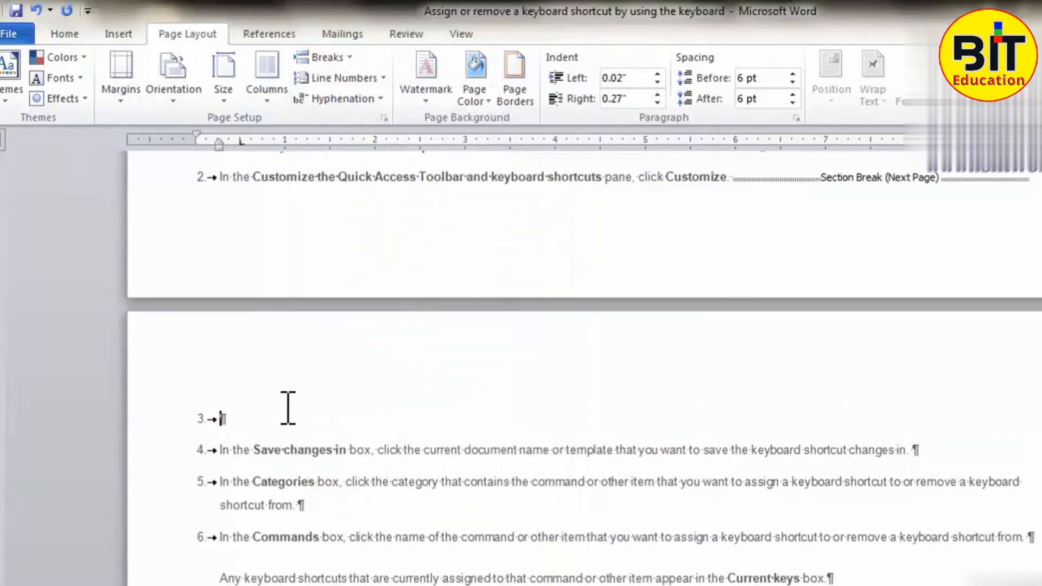
Step: Switch the new third section to portrait orientation and compare it with the earlier sections
left_click(173, 92)
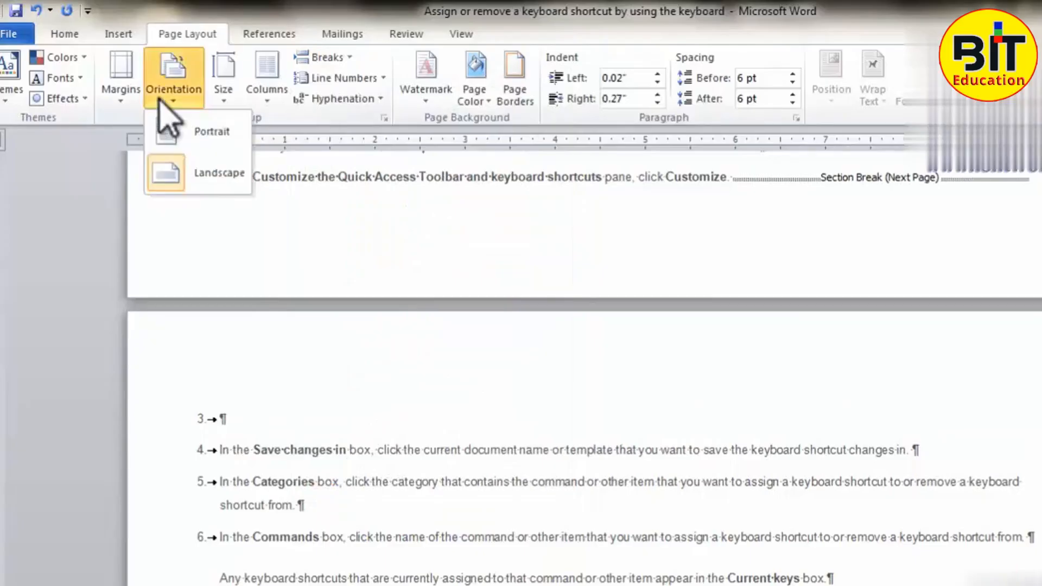
left_click(202, 141)
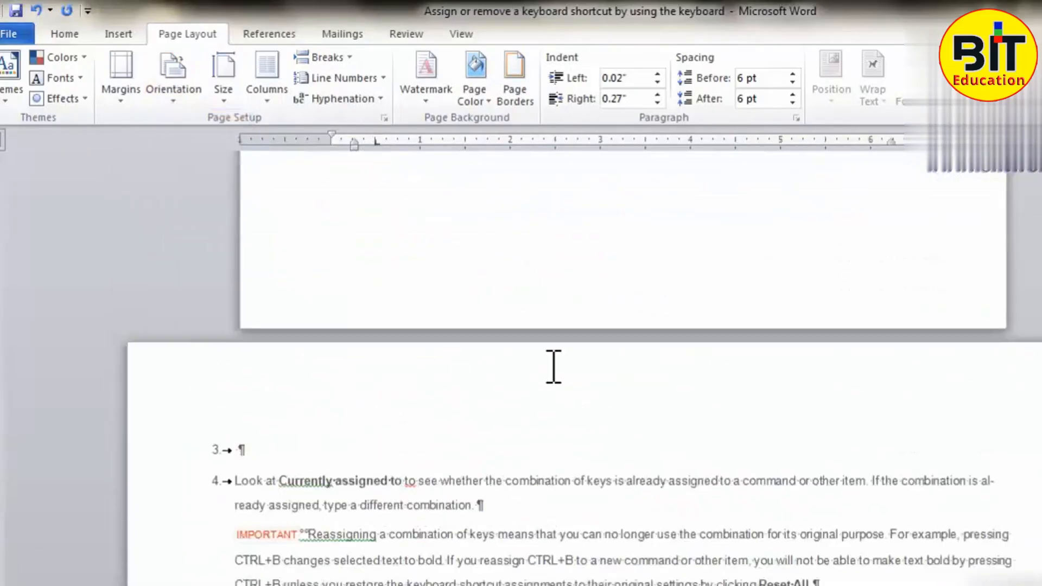
scroll(532, 342, "up", 8)
scroll(536, 344, "down", 8)
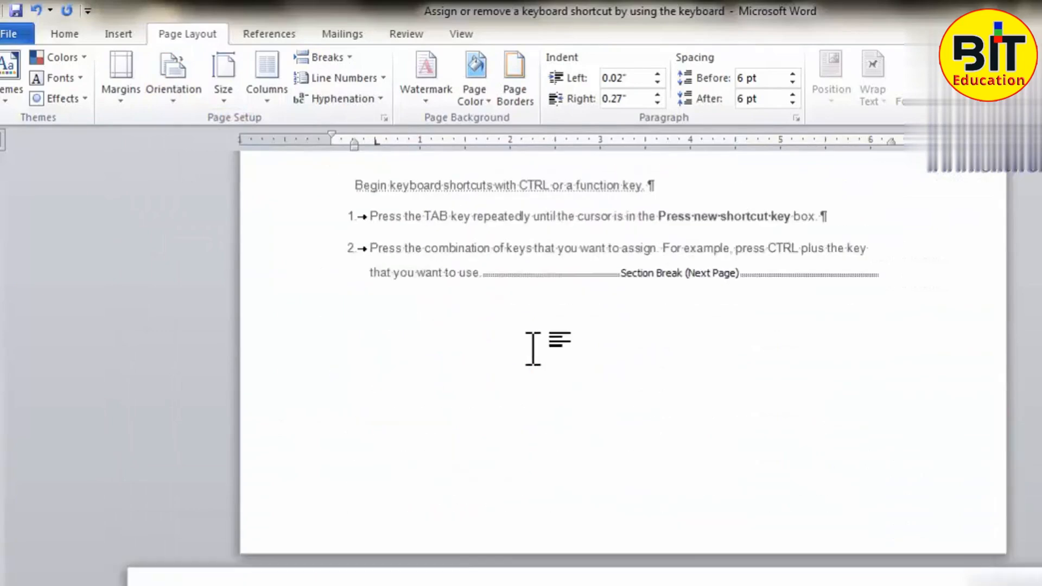
scroll(538, 352, "down", 10)
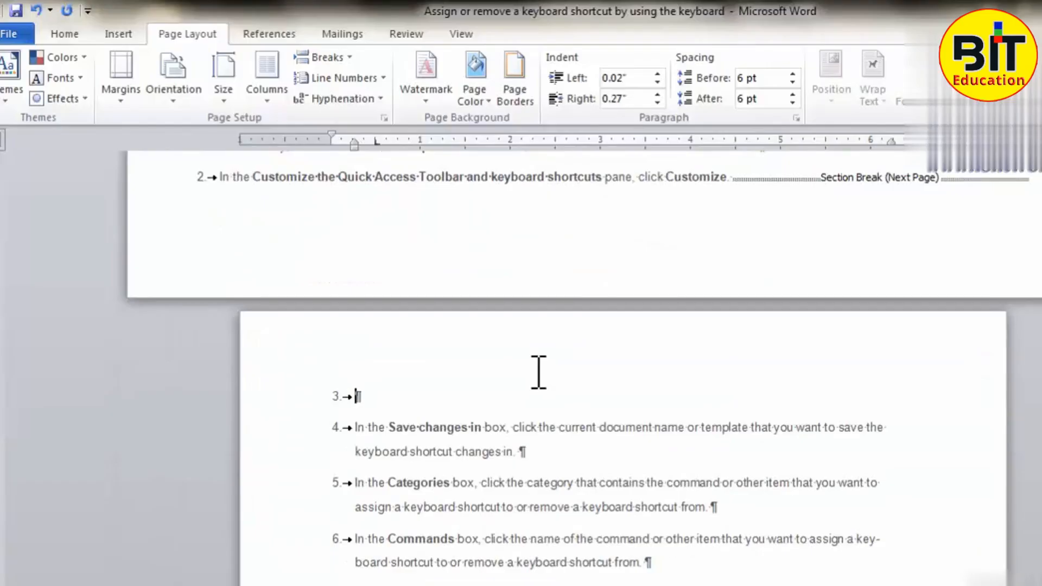
scroll(665, 295, "down", 10)
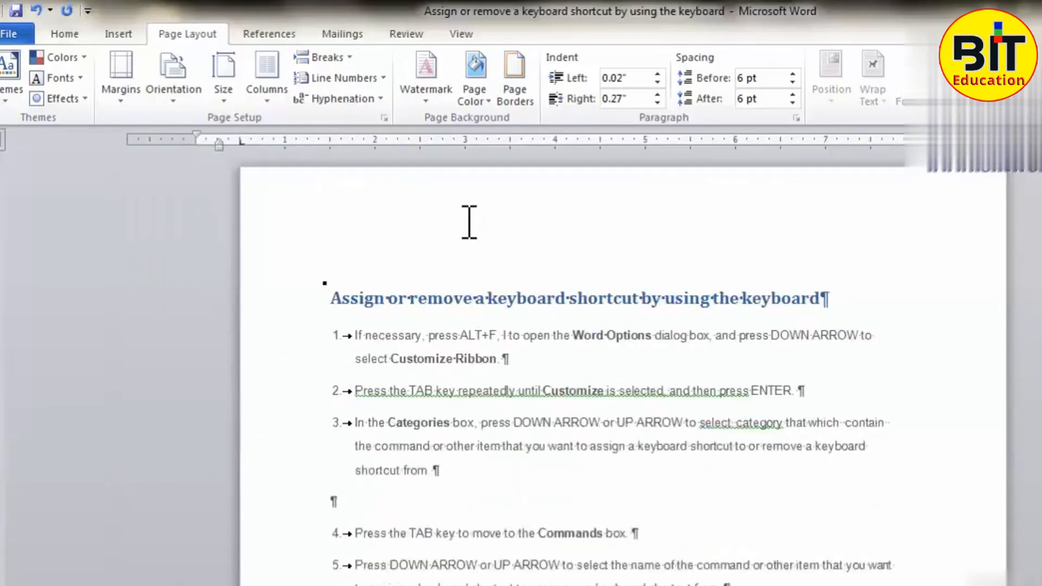
Step: Insert the built-in Blank header on the document's first page with the text "First header"
left_click(485, 259)
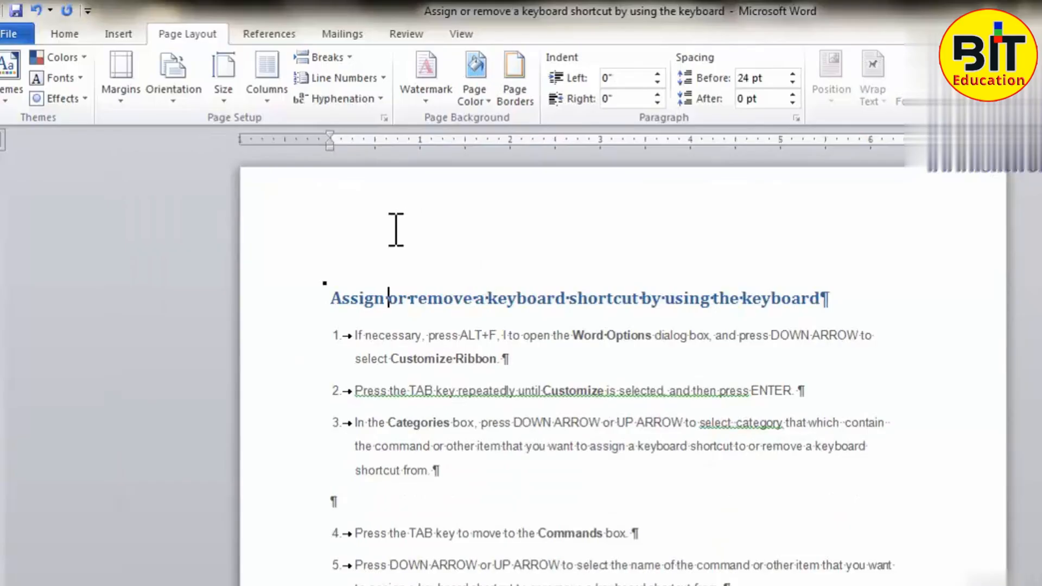
scroll(386, 309, "down", 3)
scroll(392, 317, "up", 3)
left_click(331, 220)
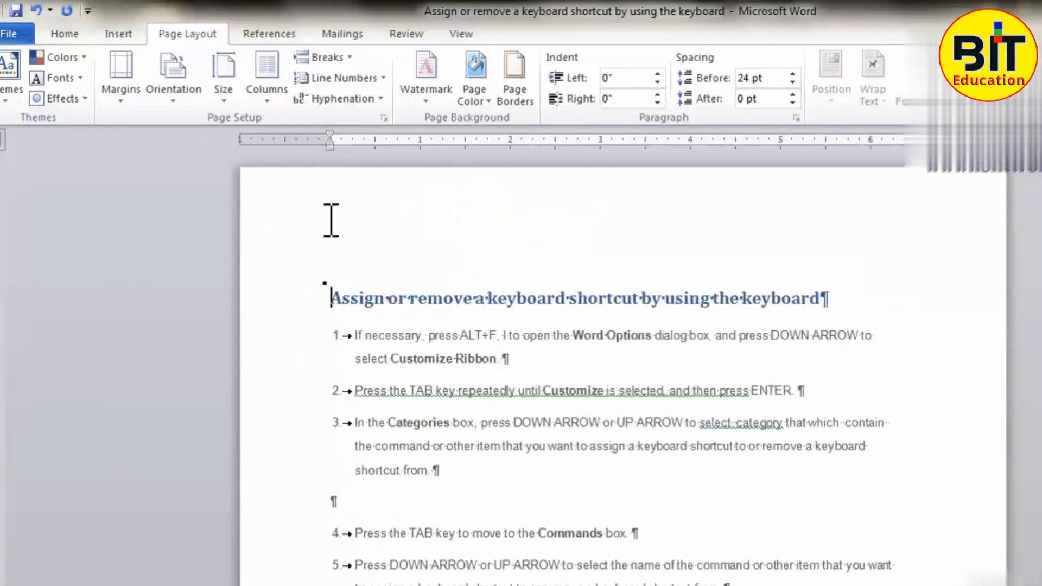
left_click(110, 34)
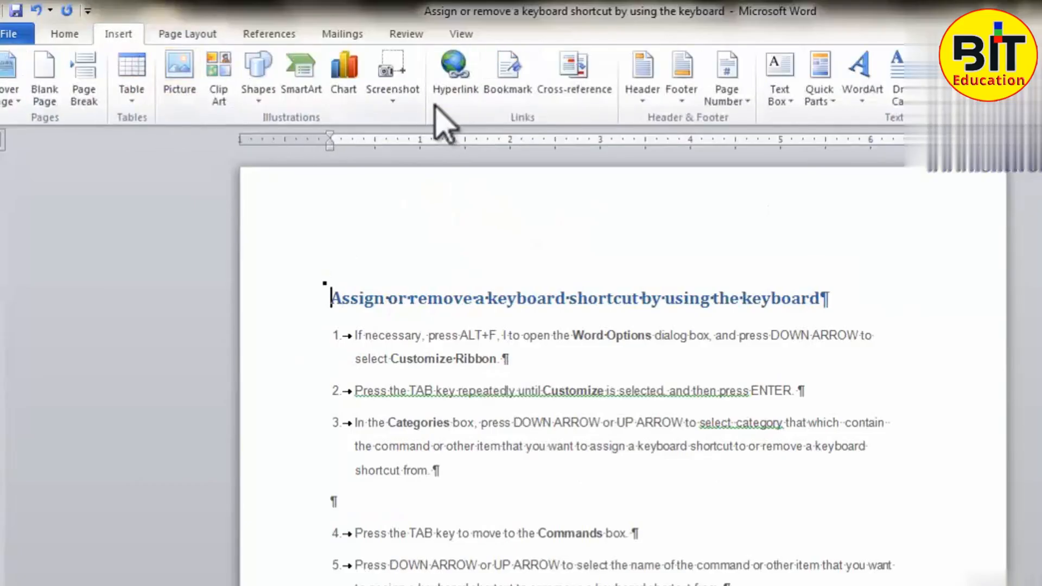
left_click(642, 81)
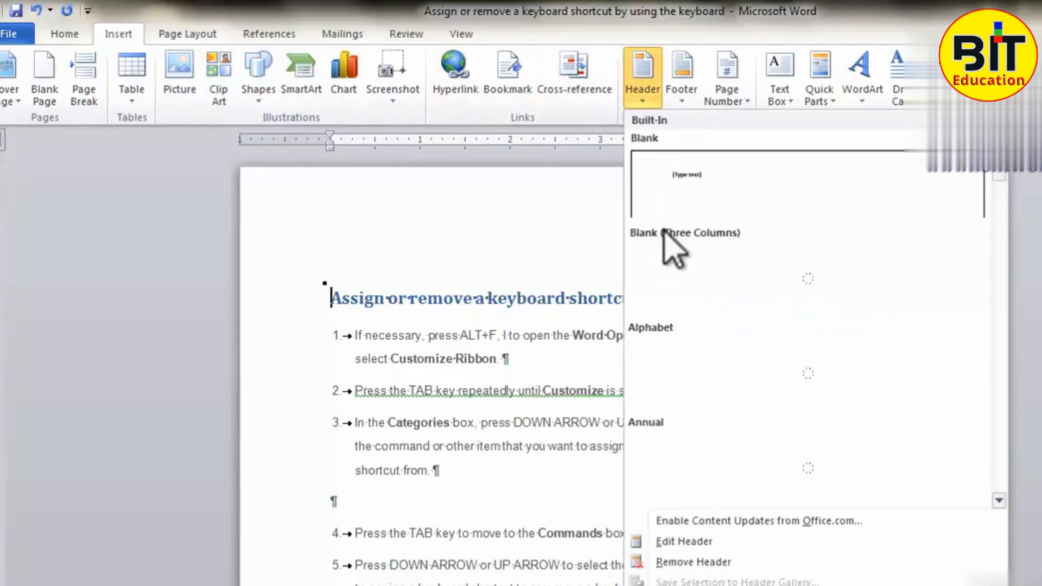
left_click(706, 208)
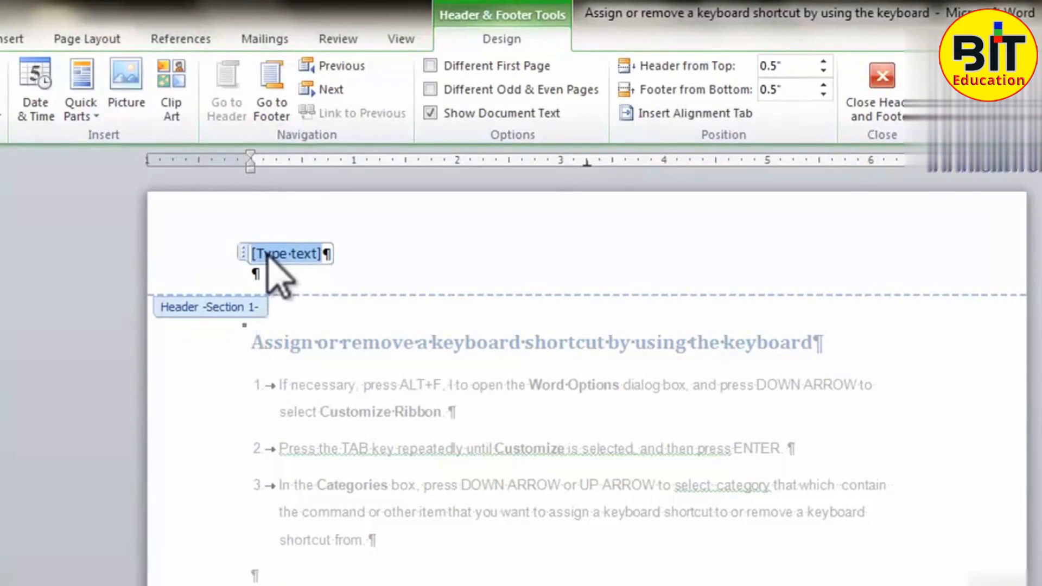
type("fir")
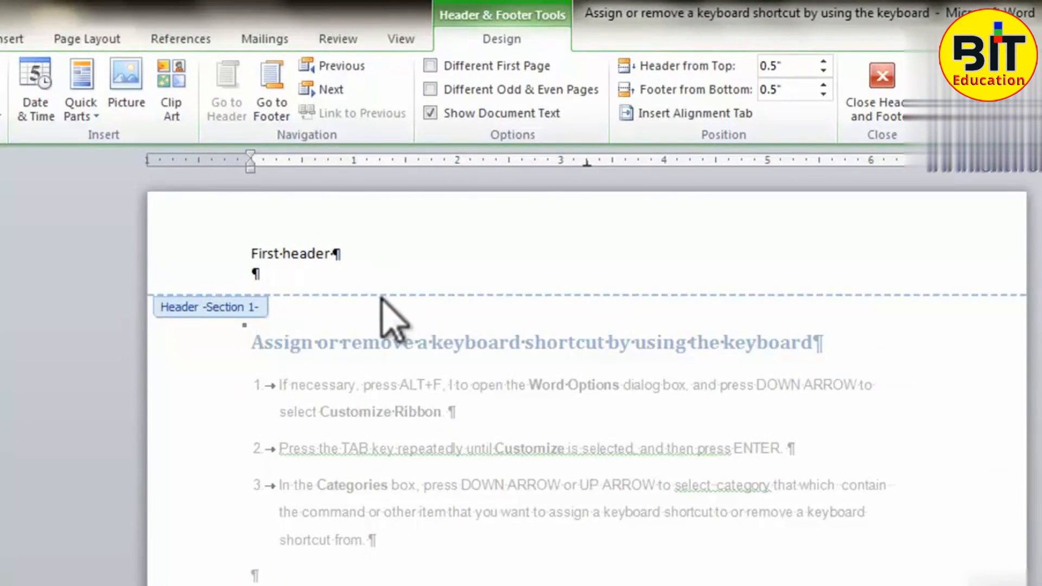
Step: Compare the headers across the sections and unlink the Section 2 header from the previous section
scroll(395, 251, "down", 12)
scroll(454, 447, "down", 3)
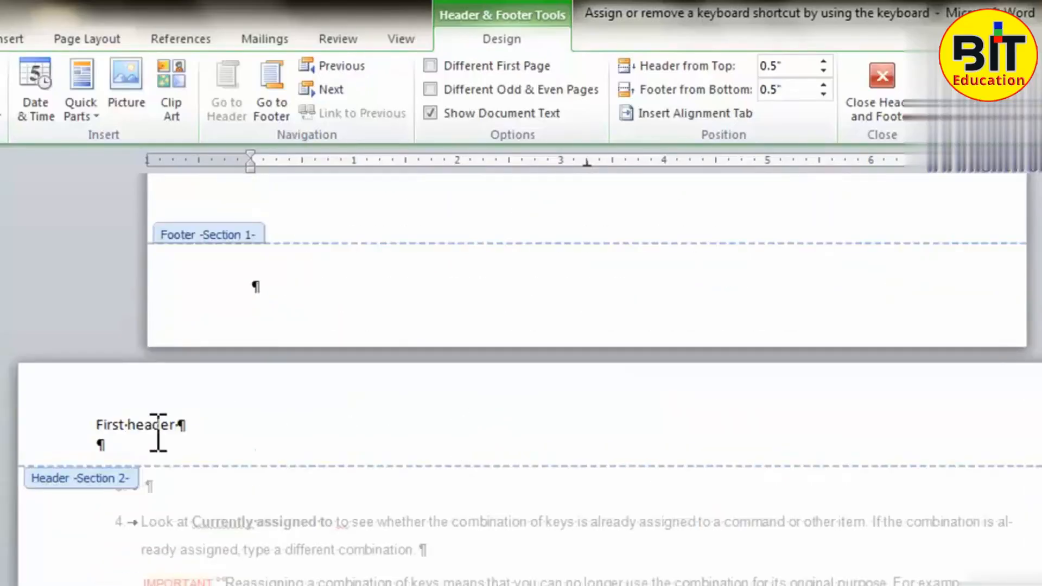
scroll(217, 543, "up", 7)
scroll(212, 560, "down", 5)
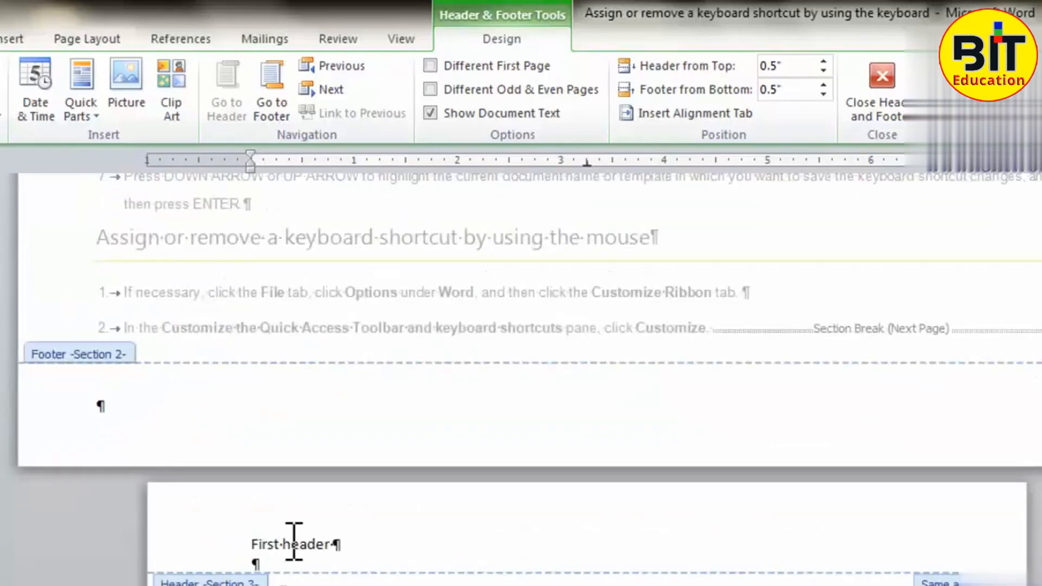
scroll(298, 554, "up", 6)
scroll(299, 553, "down", 5)
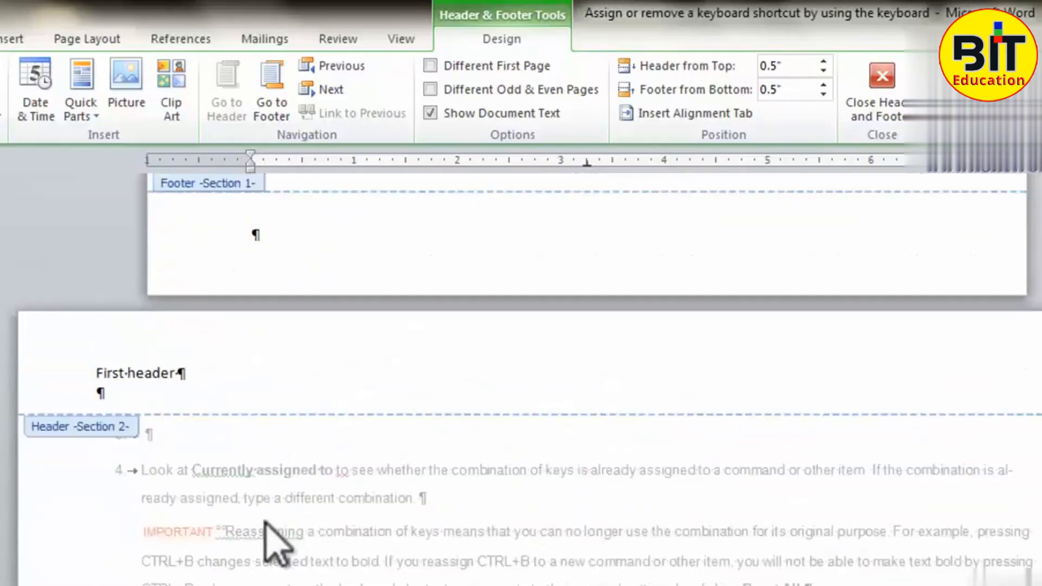
left_click(166, 369)
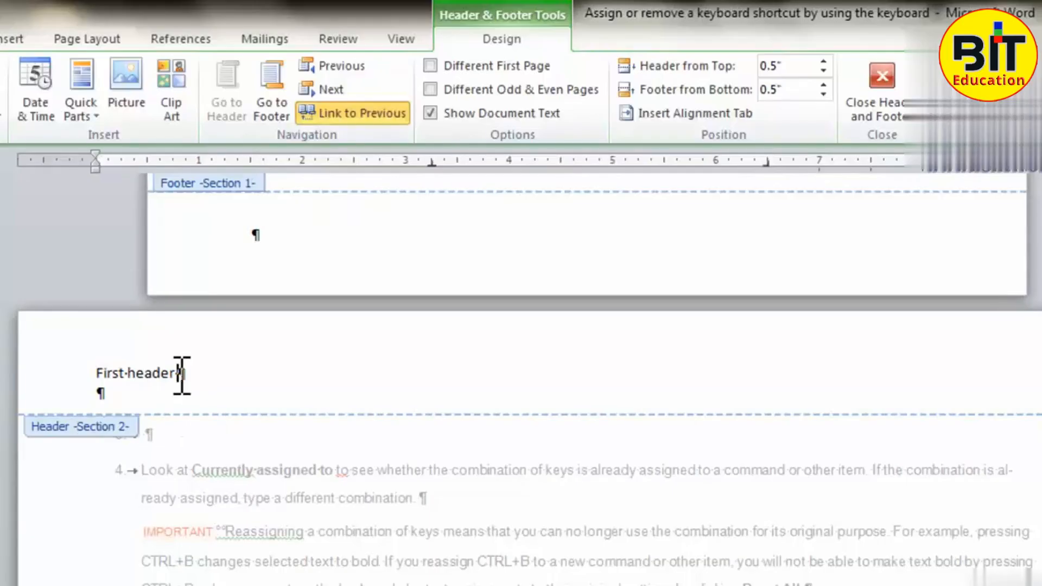
left_click(181, 376)
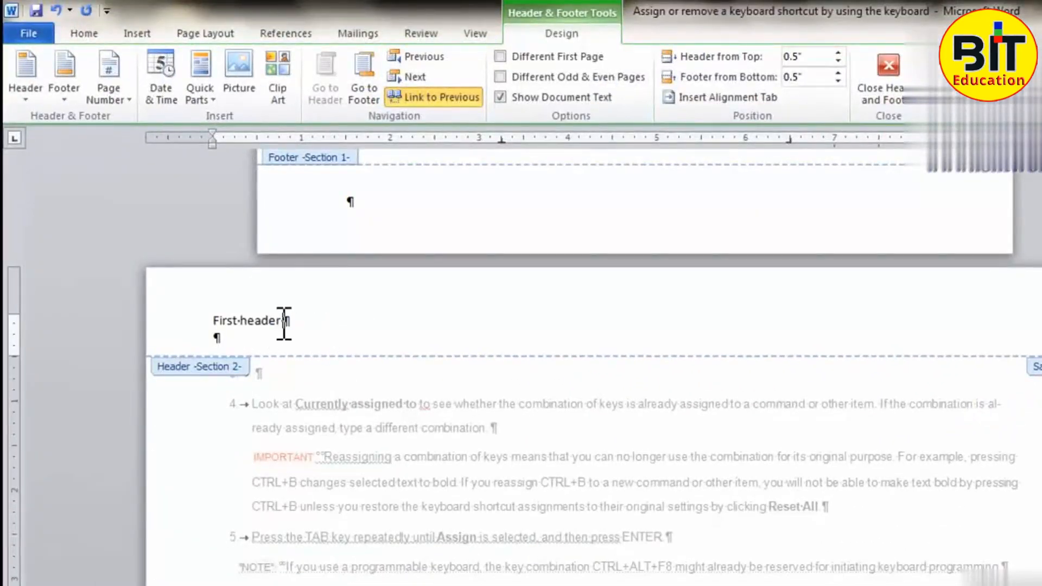
left_click_drag(284, 323, 216, 320)
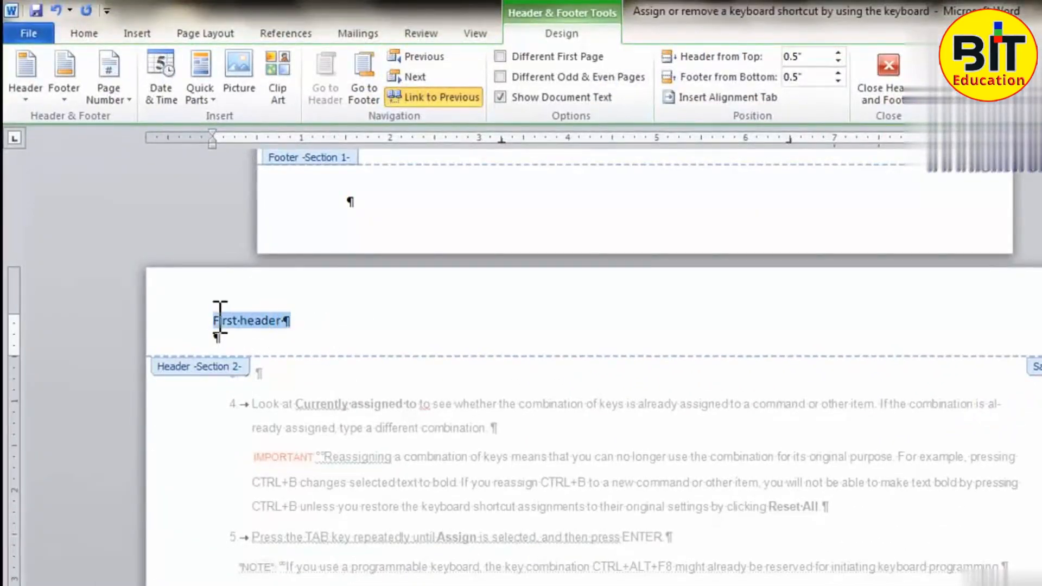
left_click(458, 97)
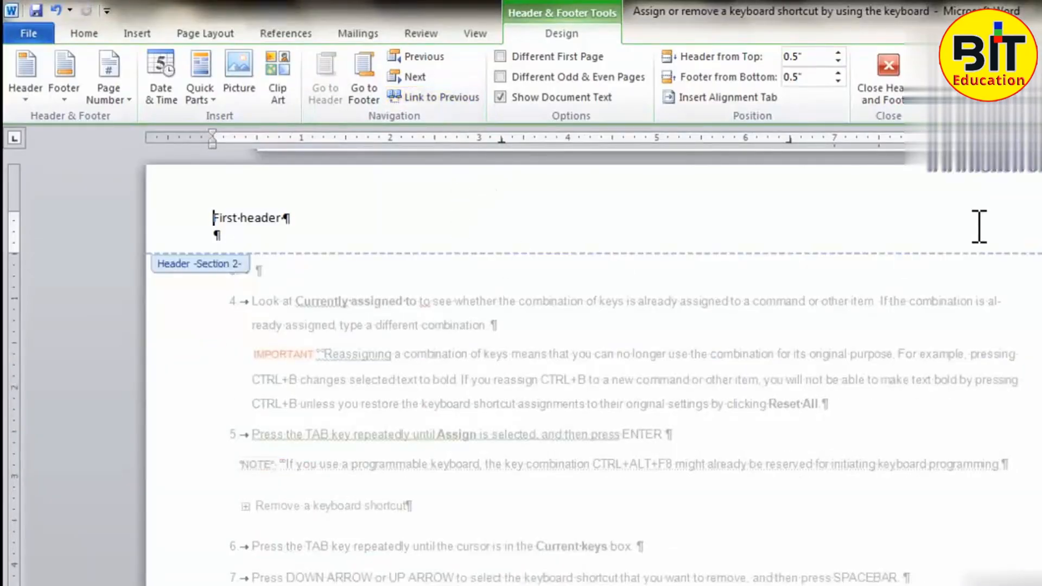
Step: Replace the Section 2 header text with "Second page header"
scroll(481, 242, "up", 3)
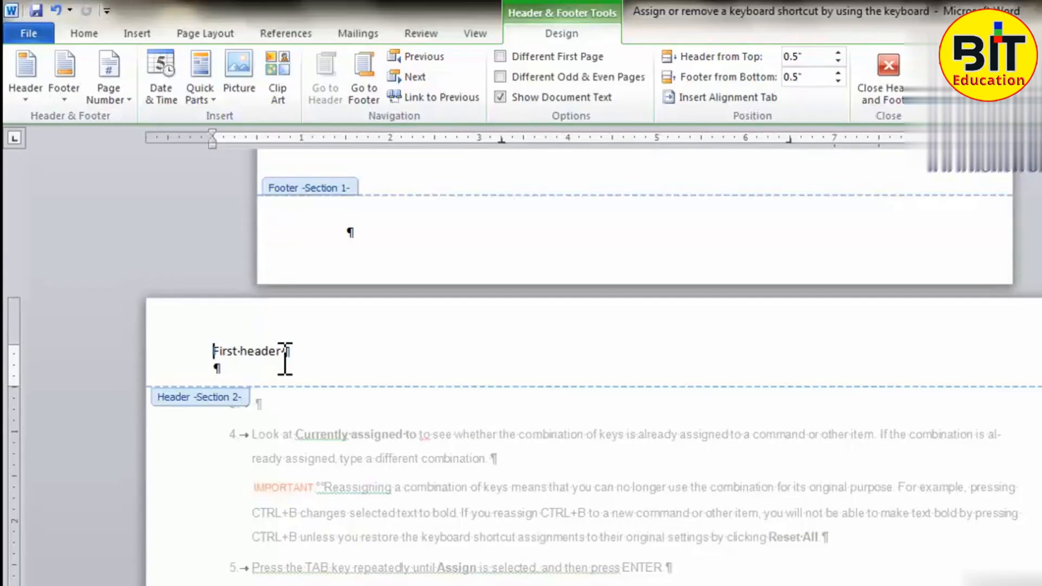
type("seon")
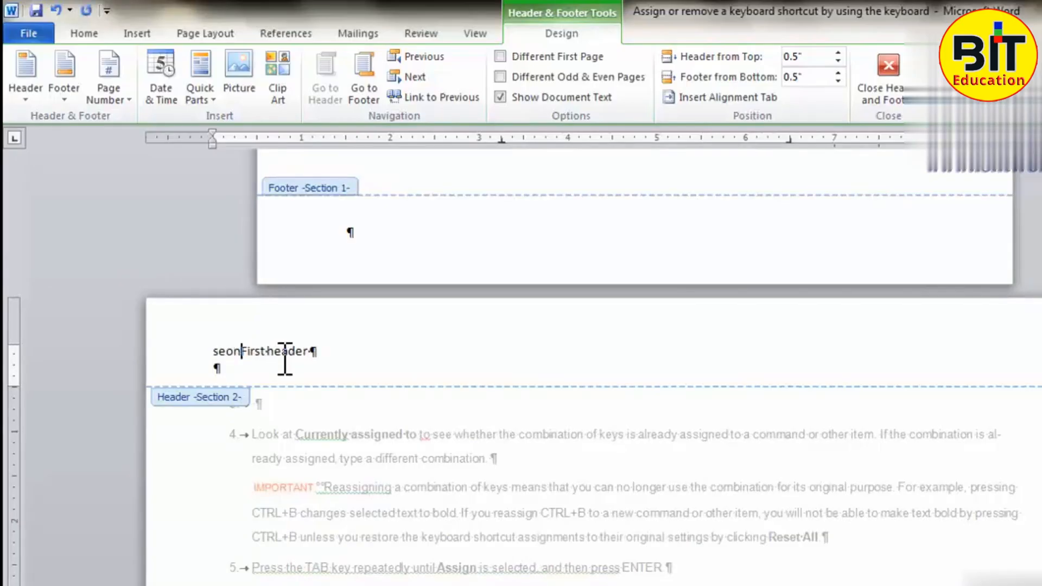
key("BackSpace")
key("BackSpace")
type("cond page ")
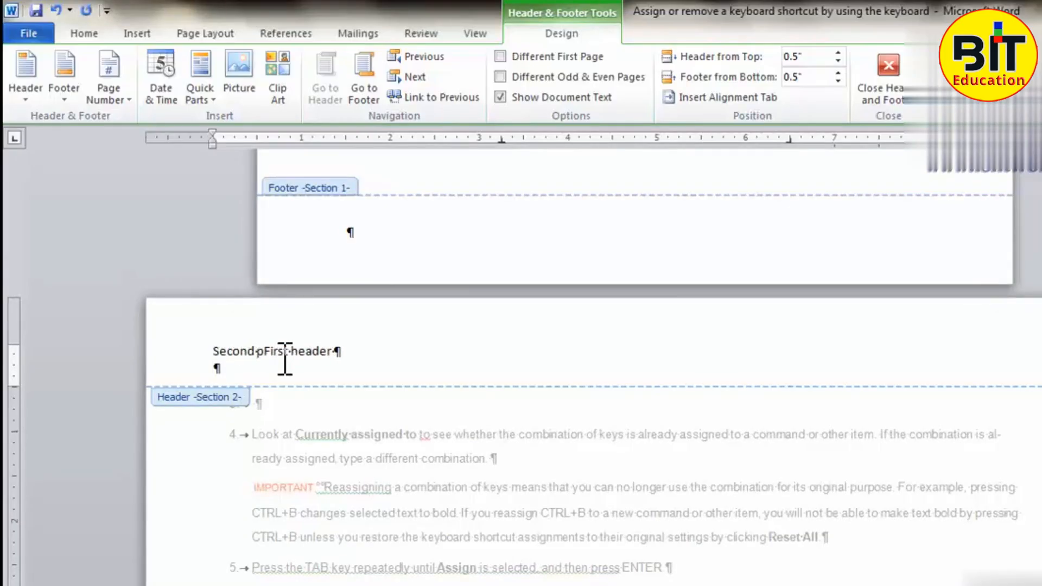
type("header")
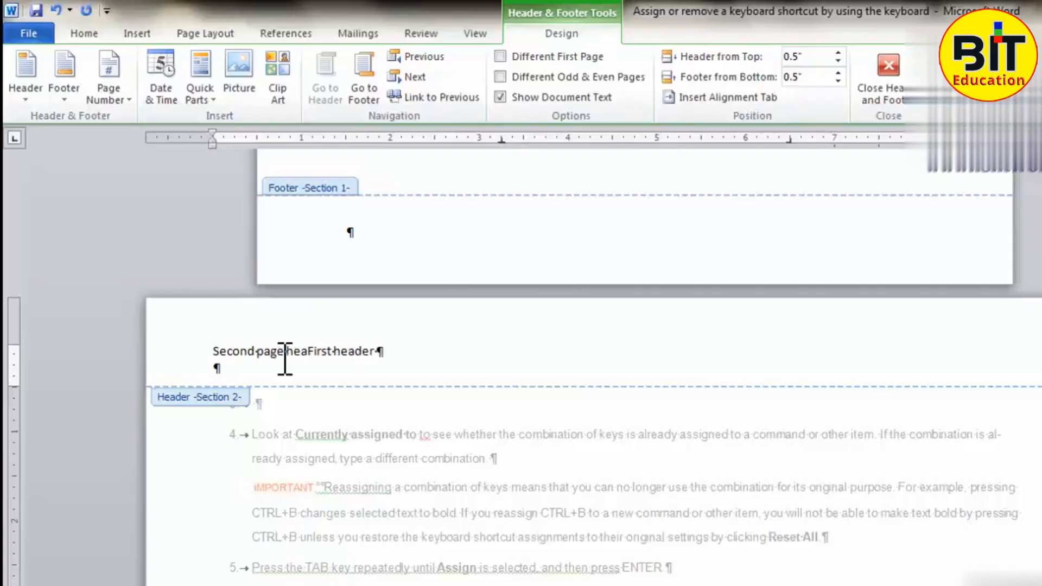
key("Delete")
key("Delete")
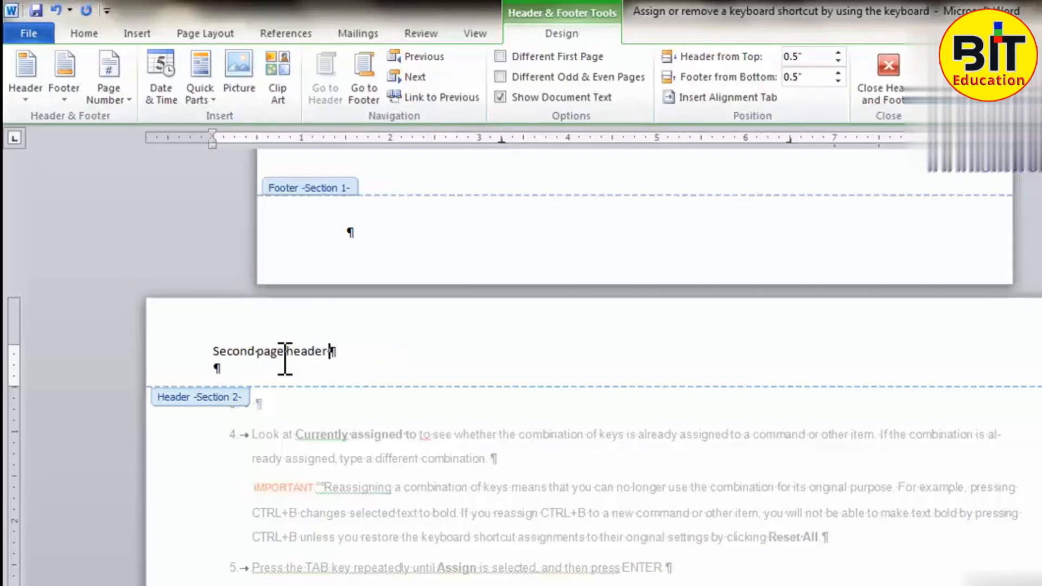
Step: Check the headers from Section 1 onward and unlink the Section 3 header from the previous section
scroll(184, 320, "up", 3)
scroll(386, 374, "up", 3)
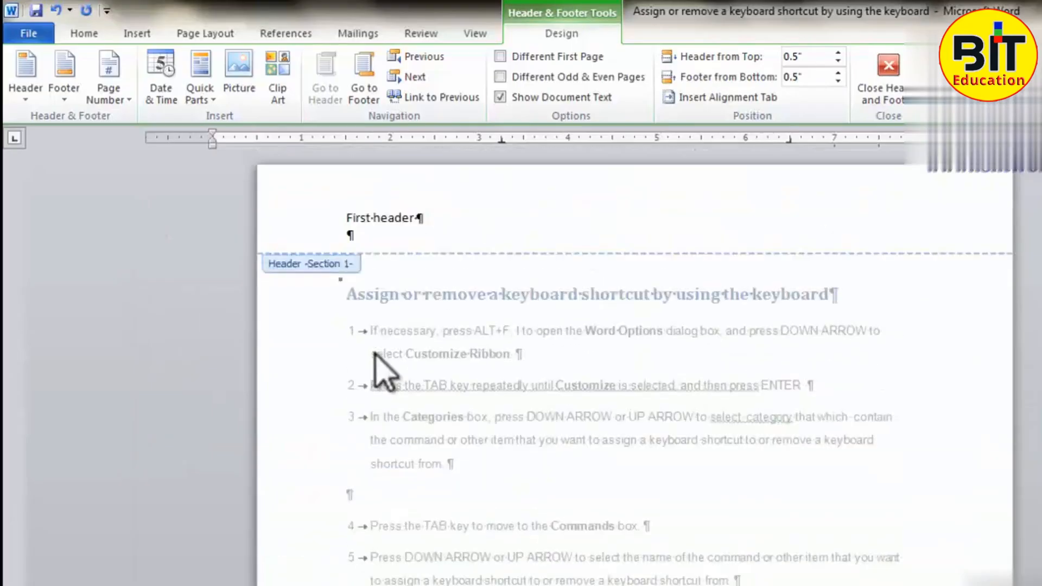
scroll(424, 333, "down", 10)
scroll(353, 412, "down", 15)
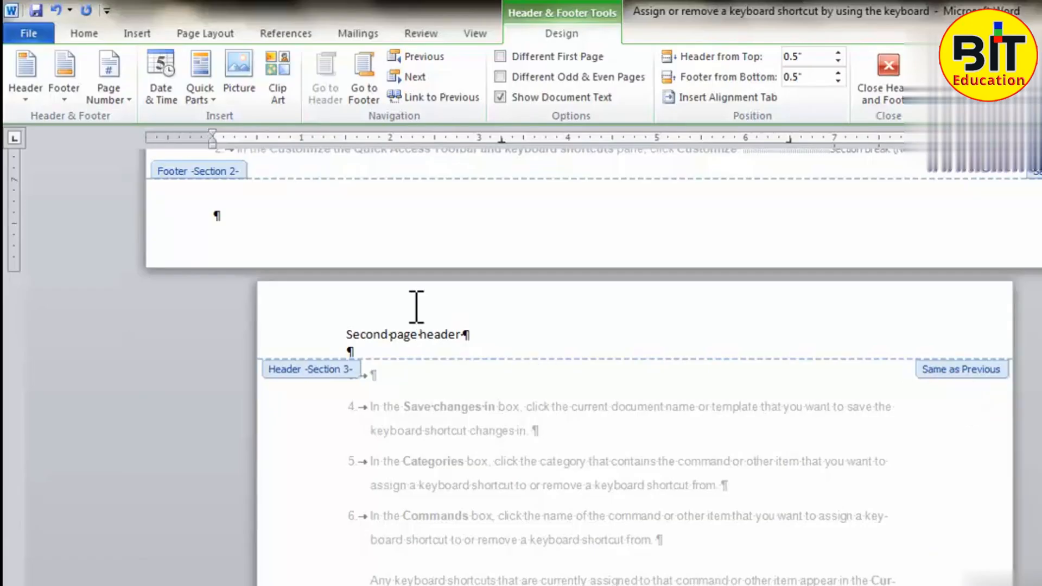
left_click(381, 342)
left_click_drag(348, 334, 461, 333)
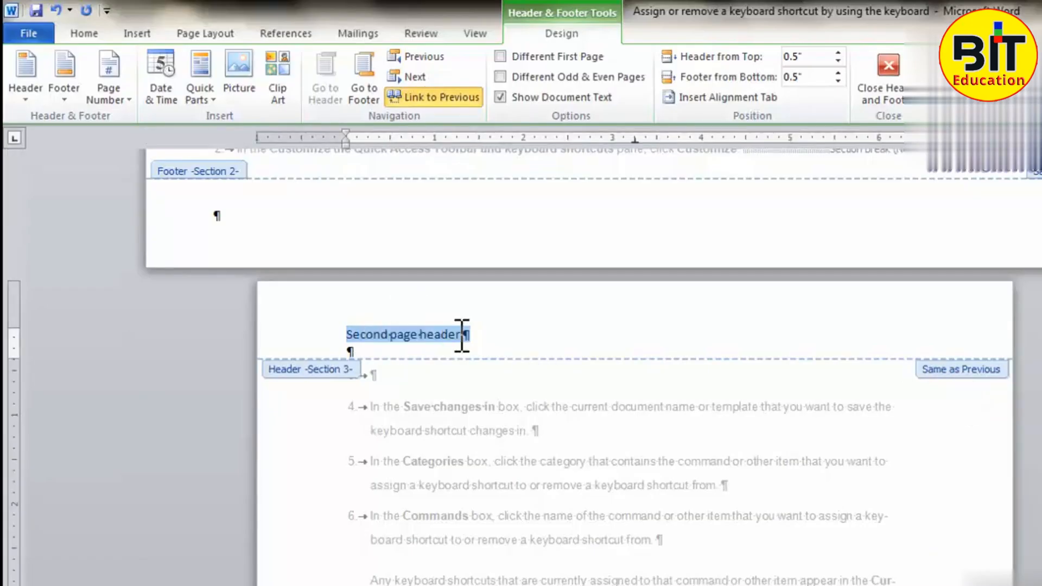
left_click(443, 97)
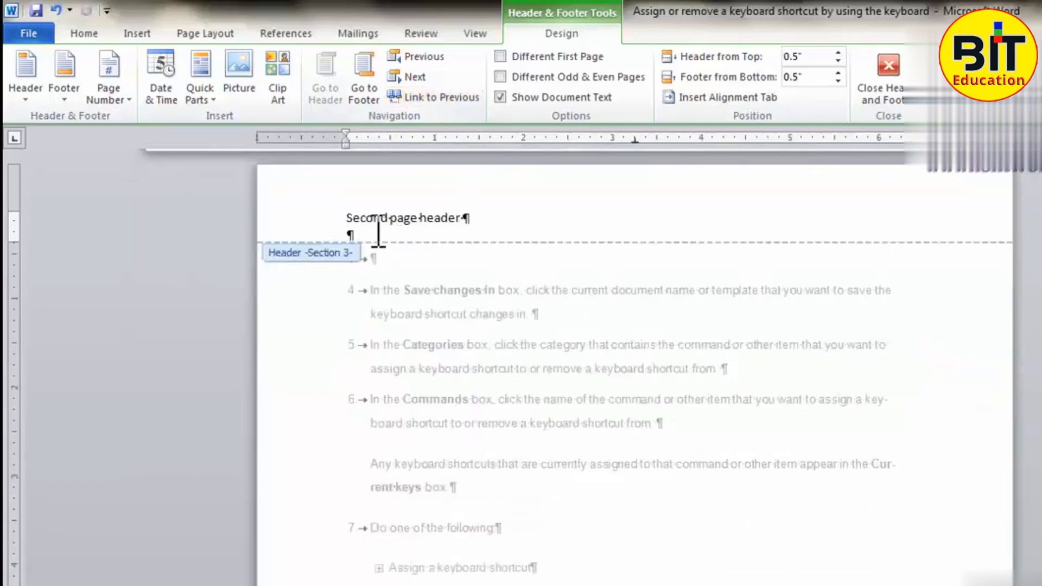
Step: Replace the Section 3 header text with "Third header" and remove the empty paragraph below it
type("third header")
key("ctrl+shift+Down")
key("Delete")
scroll(489, 315, "up", 10)
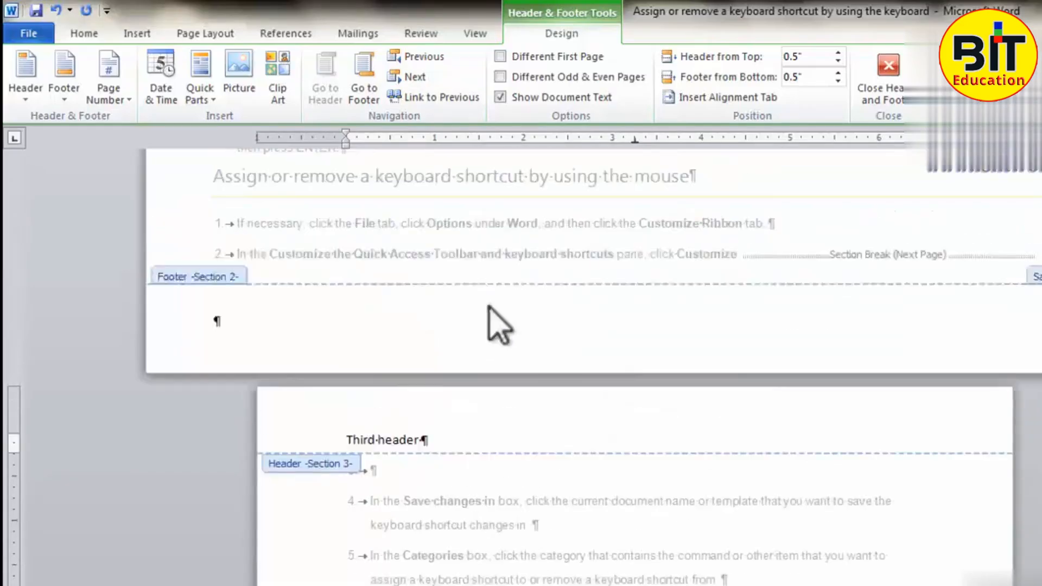
Step: Insert a Continuous section break before numbered item 3, "Look at Currently assigned to"
scroll(497, 314, "up", 10)
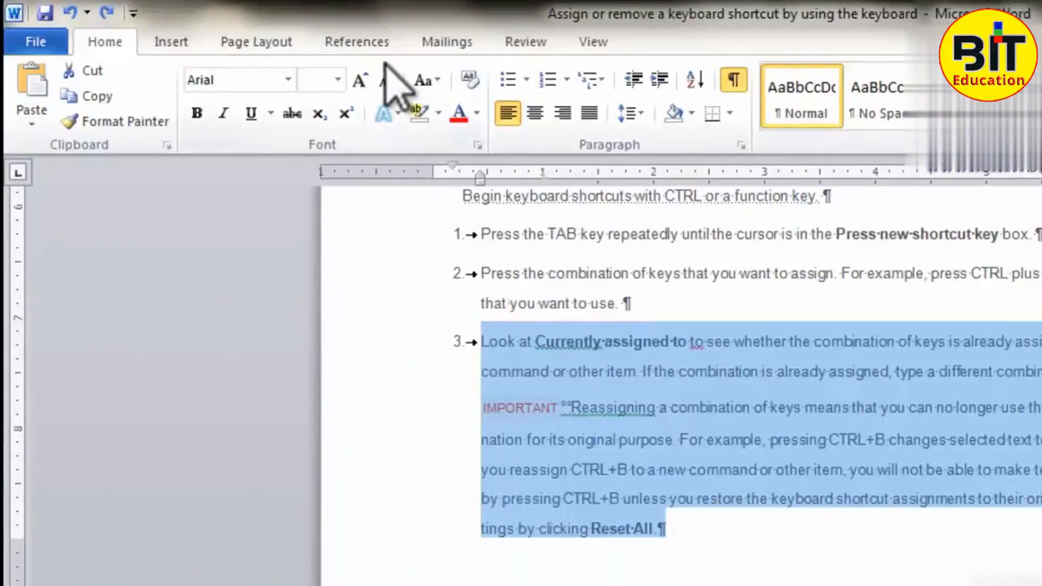
left_click(234, 43)
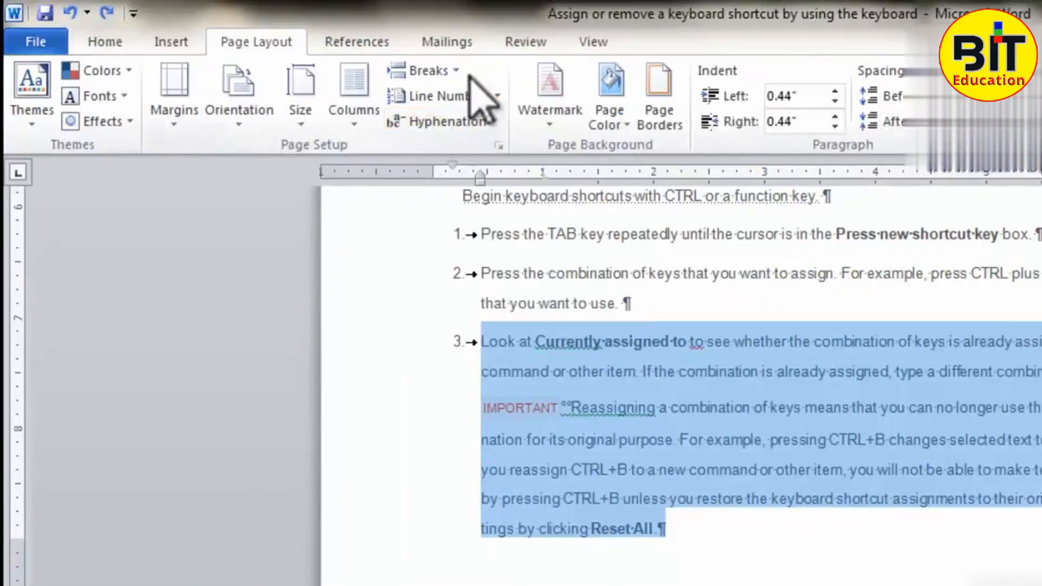
left_click(434, 71)
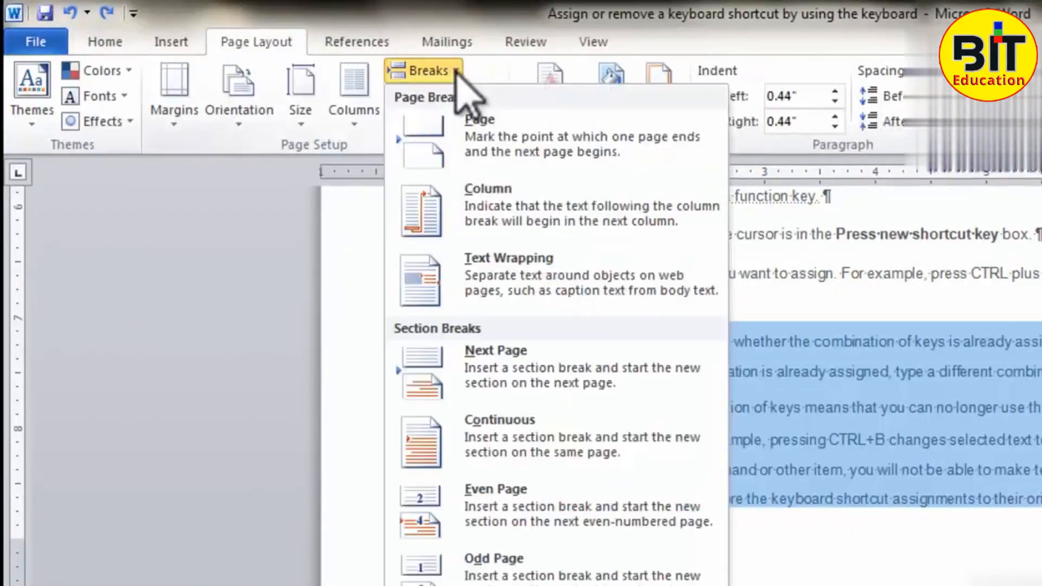
left_click(547, 438)
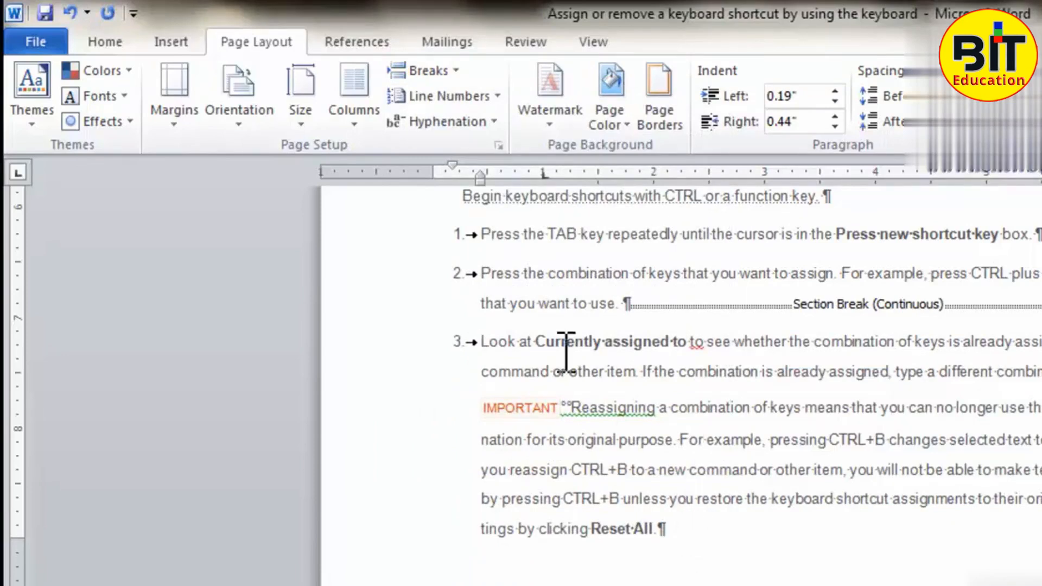
Step: Apply the Wide margins preset to the section containing item 3 and compare it with the text above the section break
left_click_drag(687, 531, 512, 335)
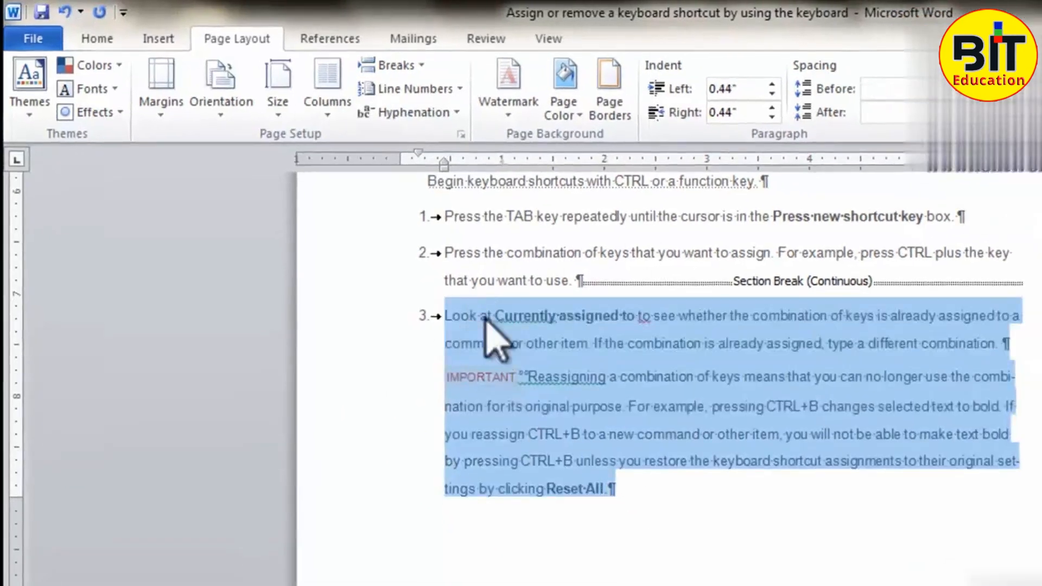
left_click(162, 100)
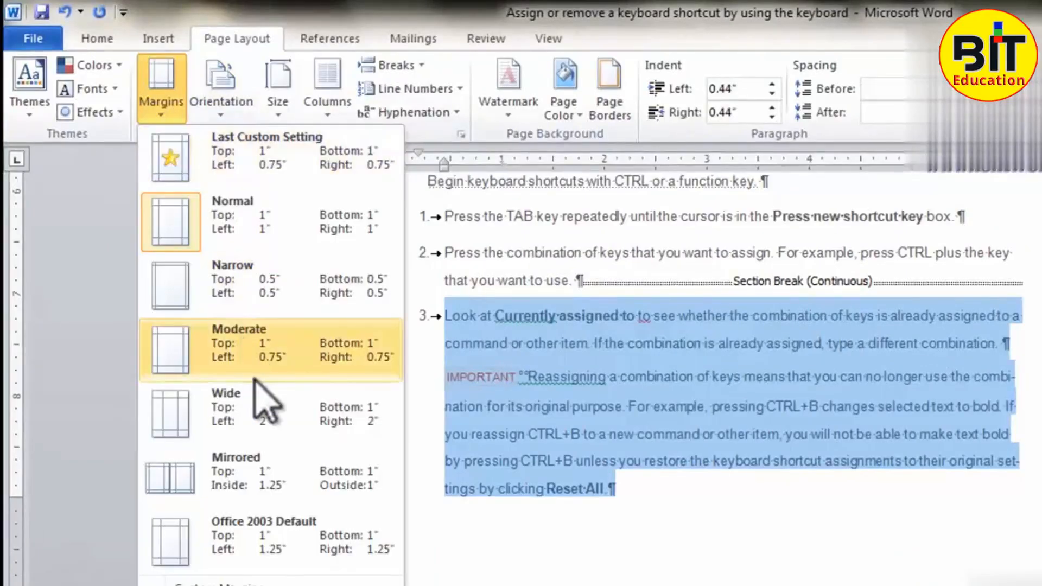
left_click(266, 426)
scroll(700, 315, "up", 10)
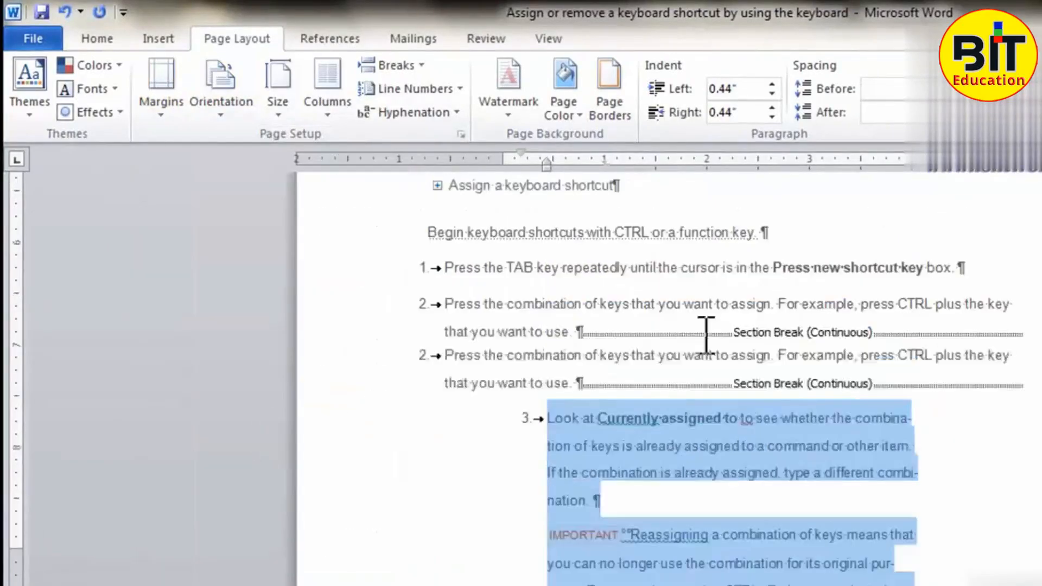
scroll(690, 277, "down", 6)
scroll(693, 304, "up", 9)
scroll(695, 304, "down", 5)
scroll(701, 331, "down", 5)
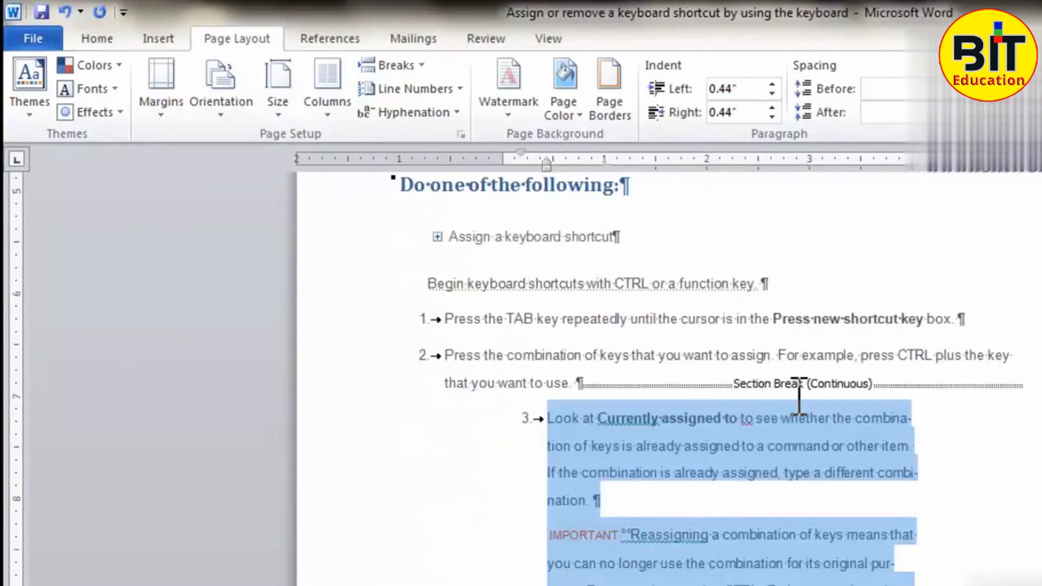
scroll(725, 285, "up", 2)
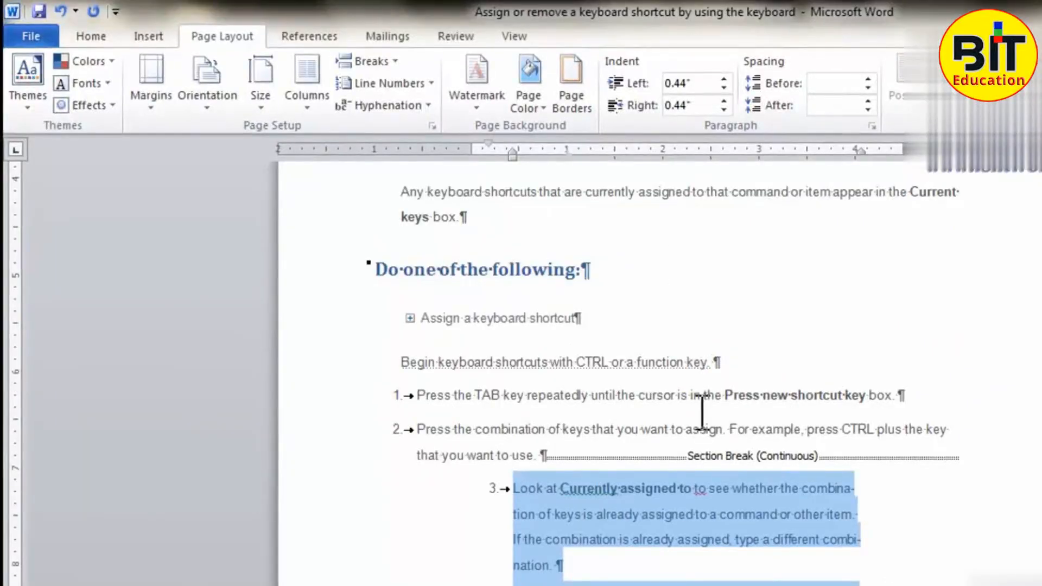
scroll(682, 425, "down", 4)
scroll(670, 365, "up", 3)
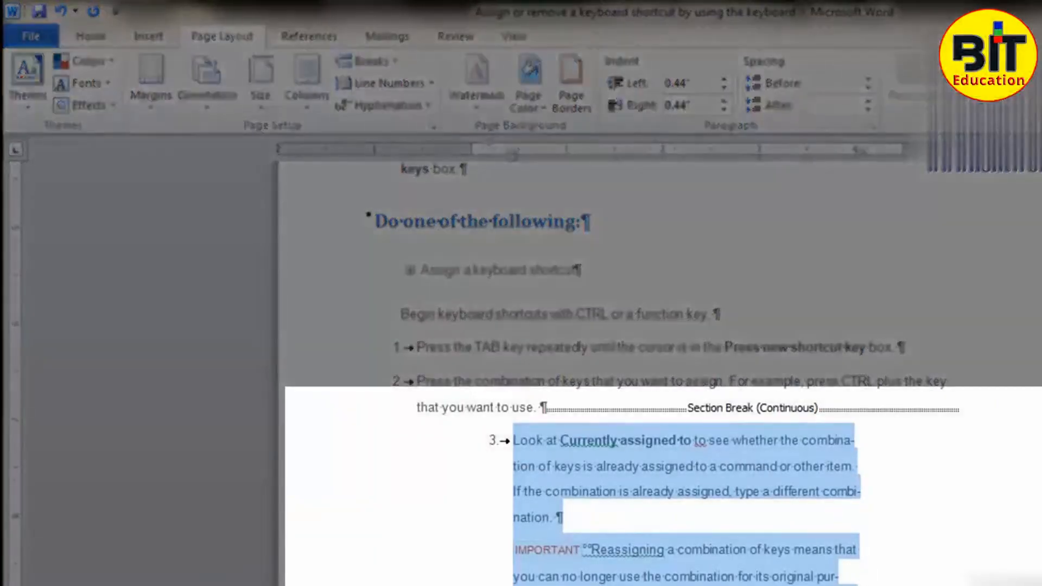
Step: Set the margins of the section containing item 3 to the Normal preset
left_click(706, 584)
left_click_drag(706, 583, 506, 434)
left_click(207, 103)
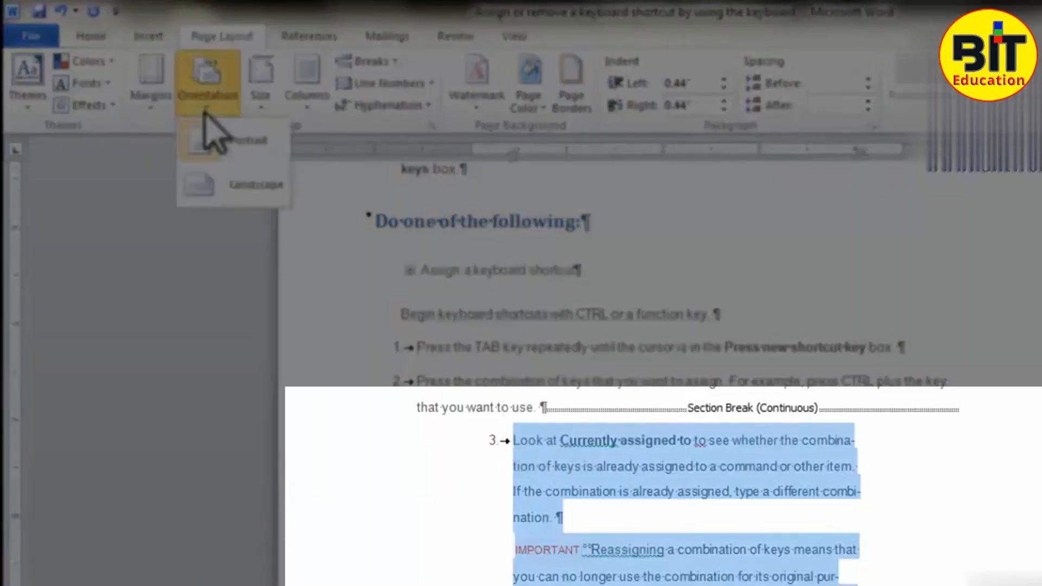
left_click(151, 81)
left_click(220, 231)
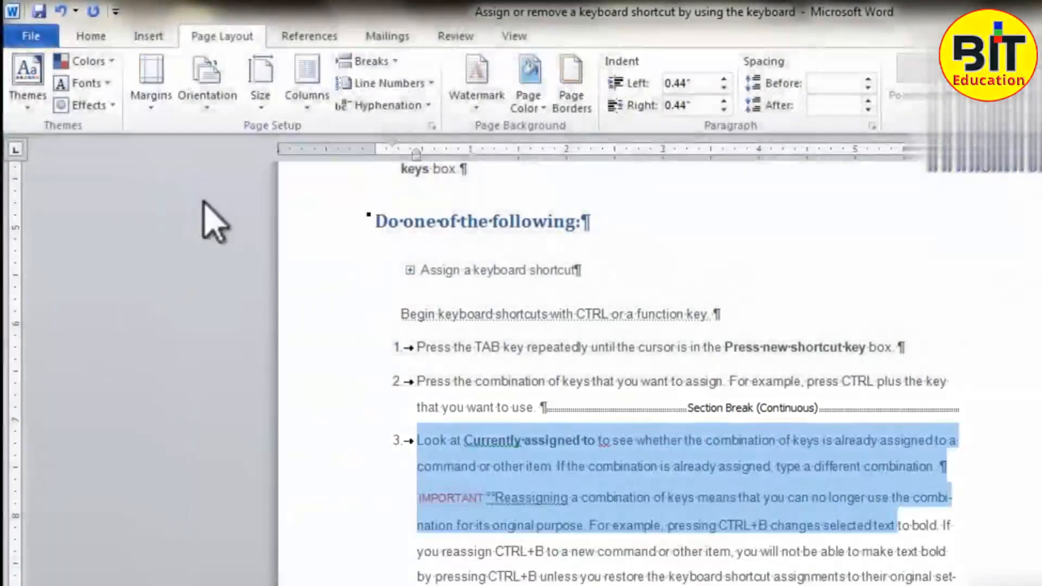
Step: Give the section below the continuous break Mirrored margins and a three-column layout
left_click(155, 103)
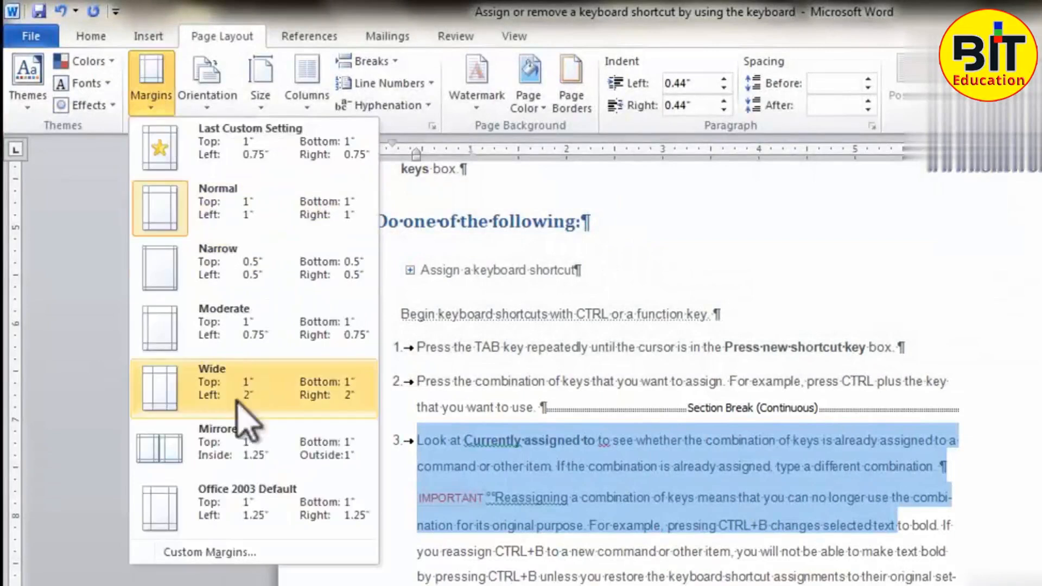
left_click(226, 445)
left_click(303, 117)
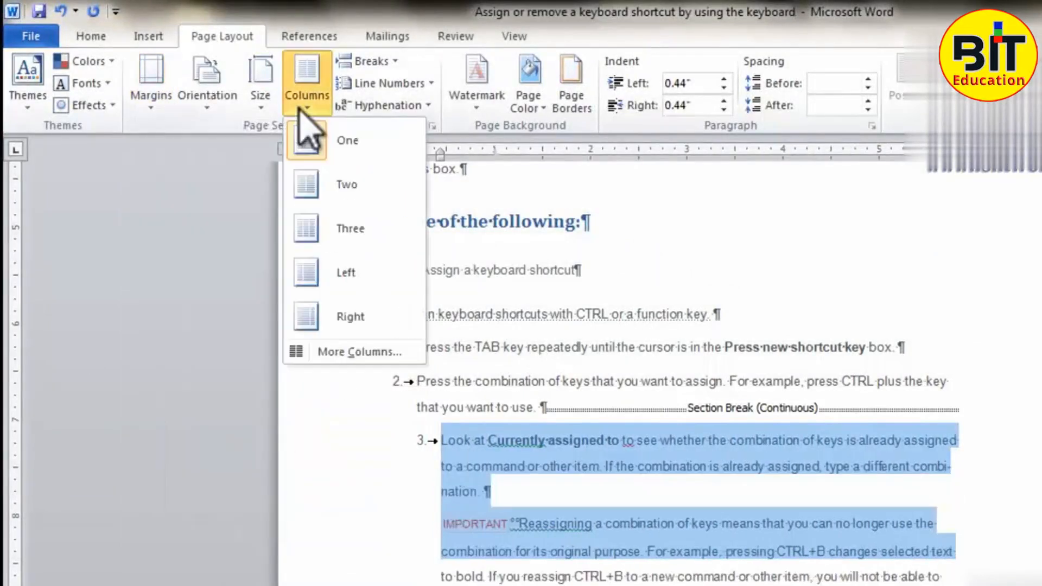
left_click(352, 228)
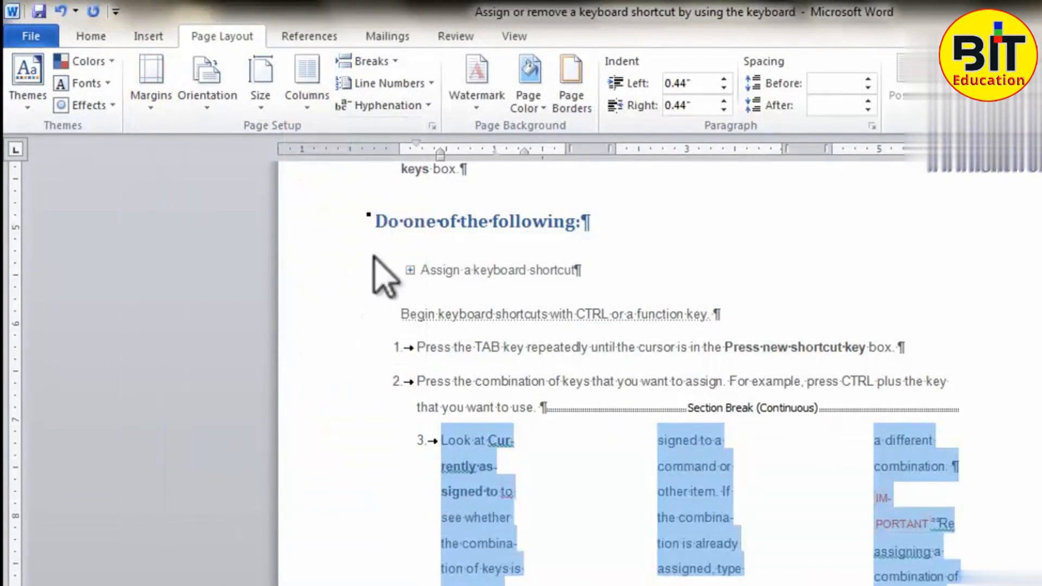
scroll(665, 369, "up", 3)
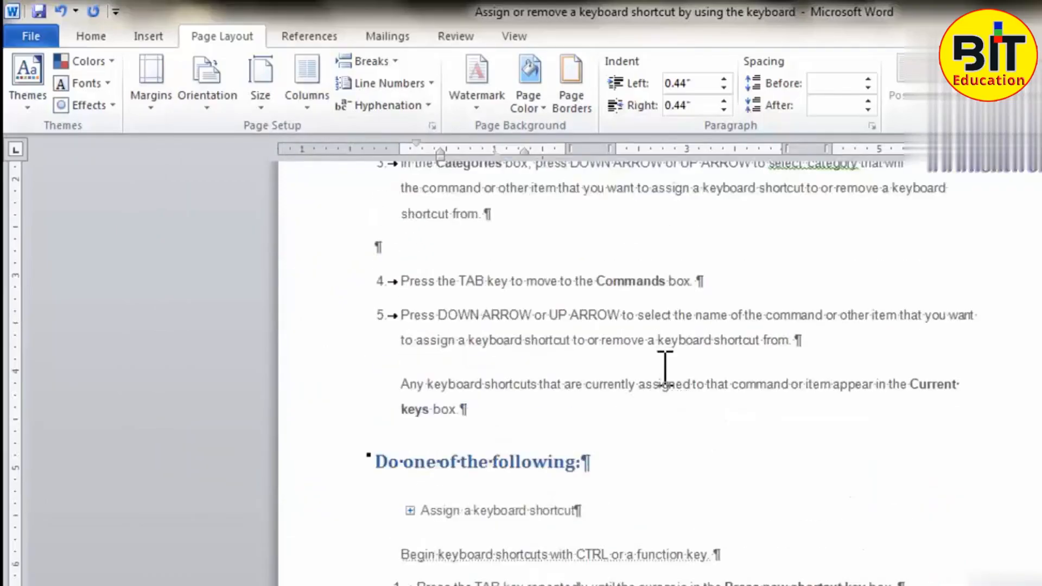
scroll(666, 369, "up", 3)
scroll(654, 291, "up", 1)
scroll(628, 396, "down", 6)
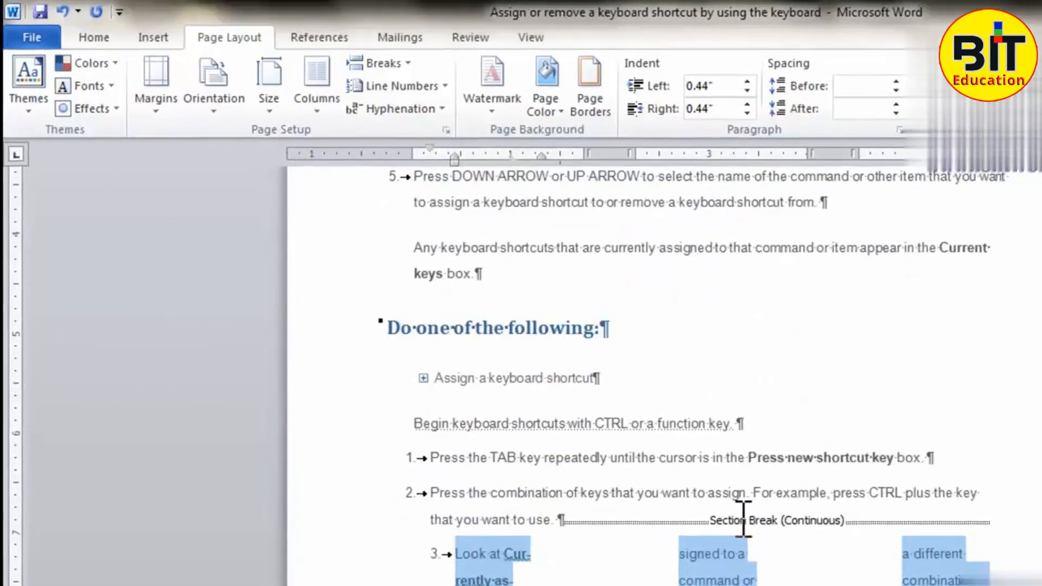
scroll(744, 518, "up", 4)
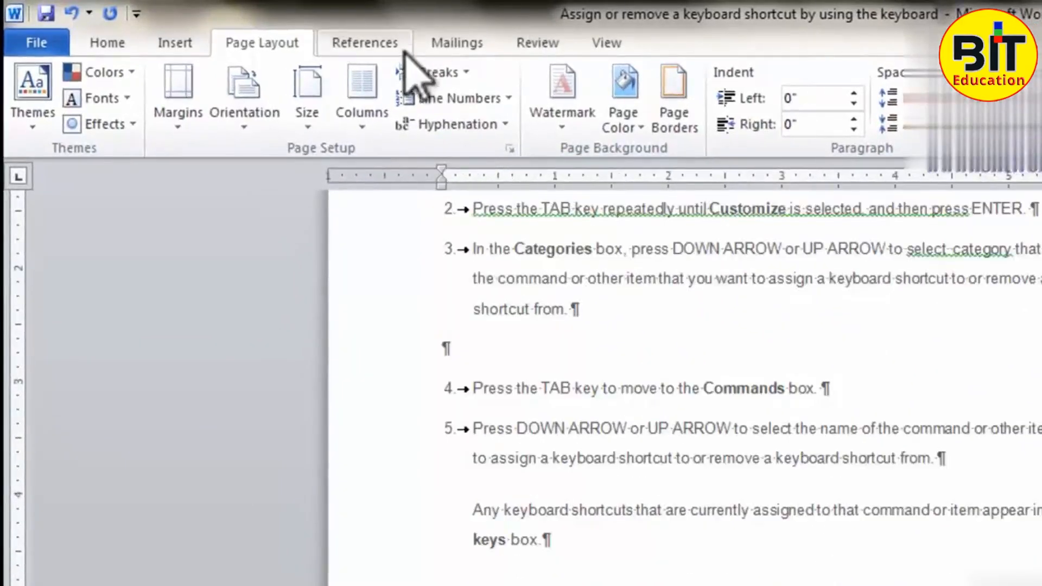
Step: Turn on Continuous line numbering in Document1
left_click(437, 73)
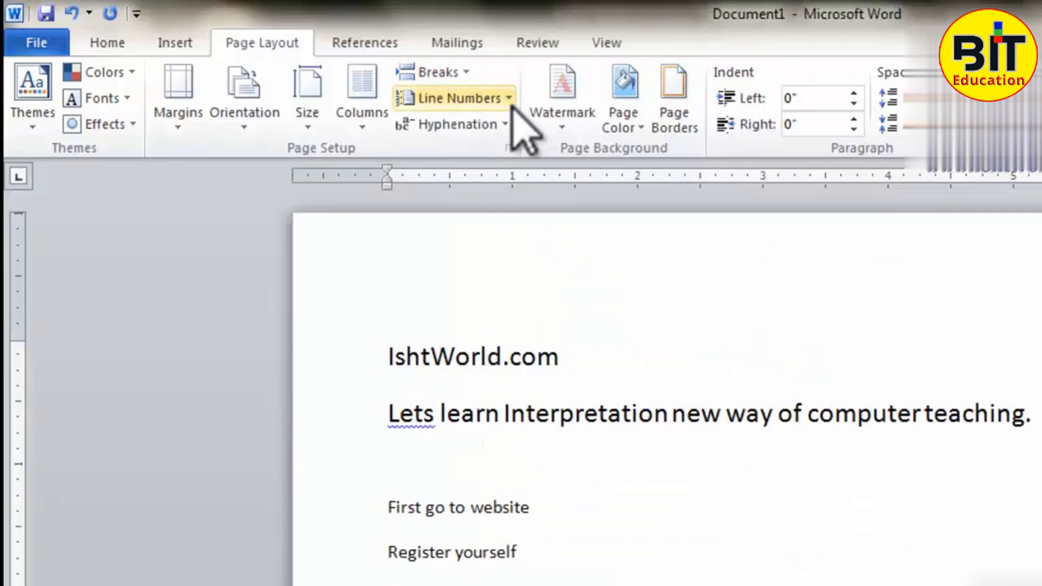
left_click_drag(522, 576, 379, 384)
left_click(780, 551)
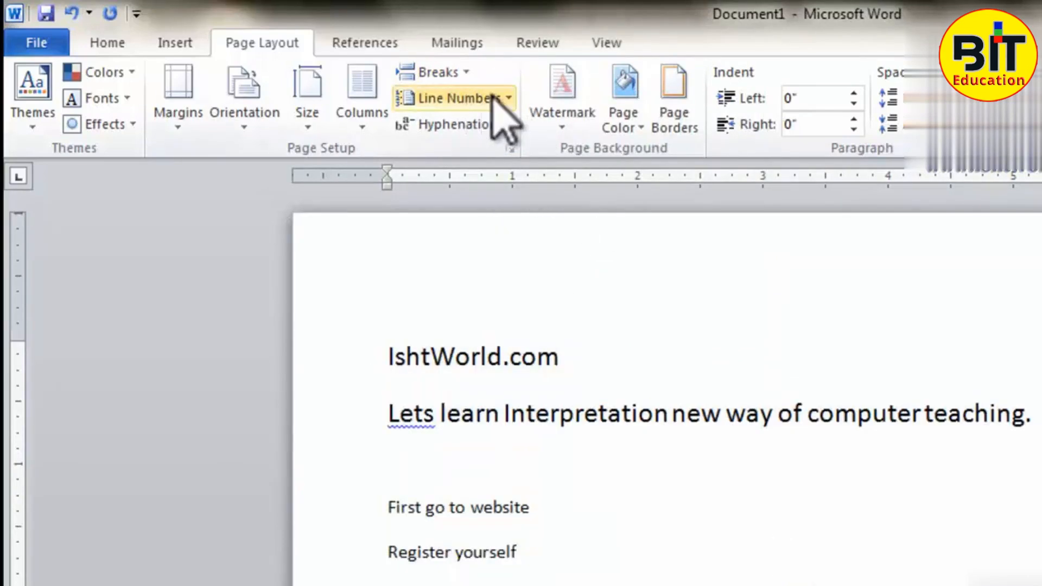
left_click(496, 100)
left_click(491, 152)
scroll(553, 474, "down", 4)
scroll(570, 496, "up", 4)
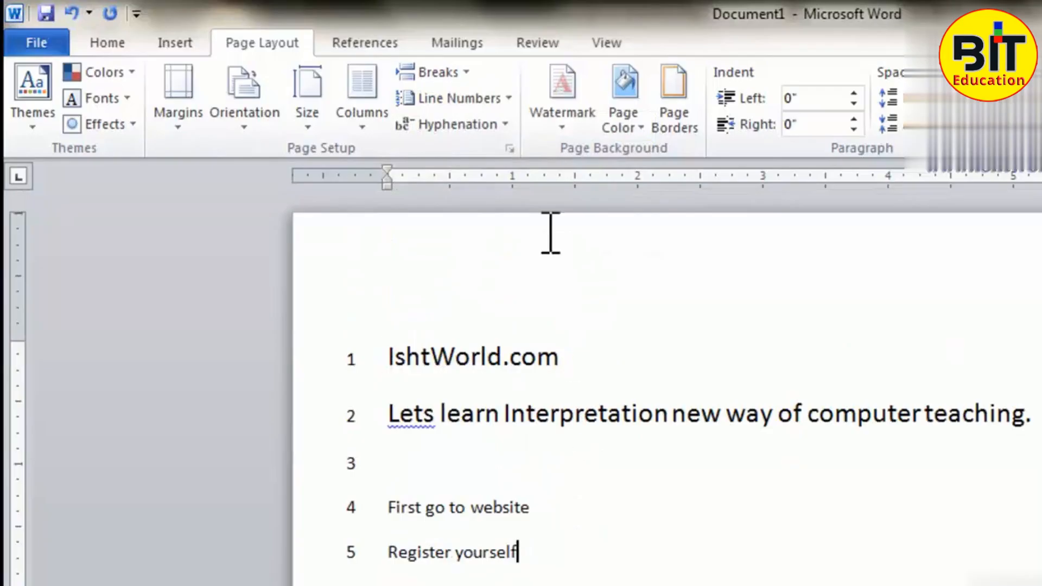
Step: Examine how the line numbers run from the first page onto the second page
key("ctrl+Return")
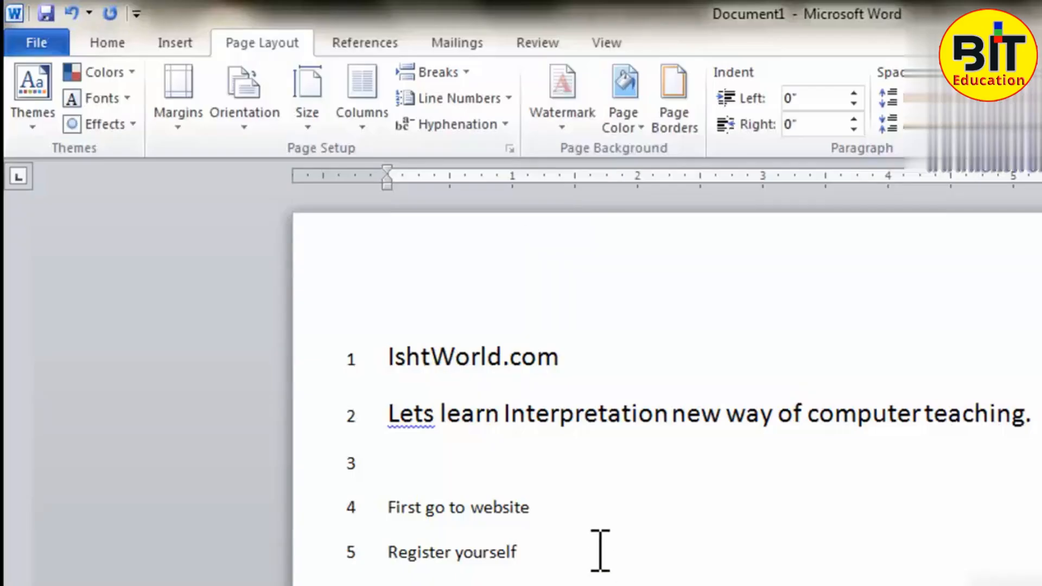
scroll(385, 396, "down", 8)
scroll(430, 468, "down", 5)
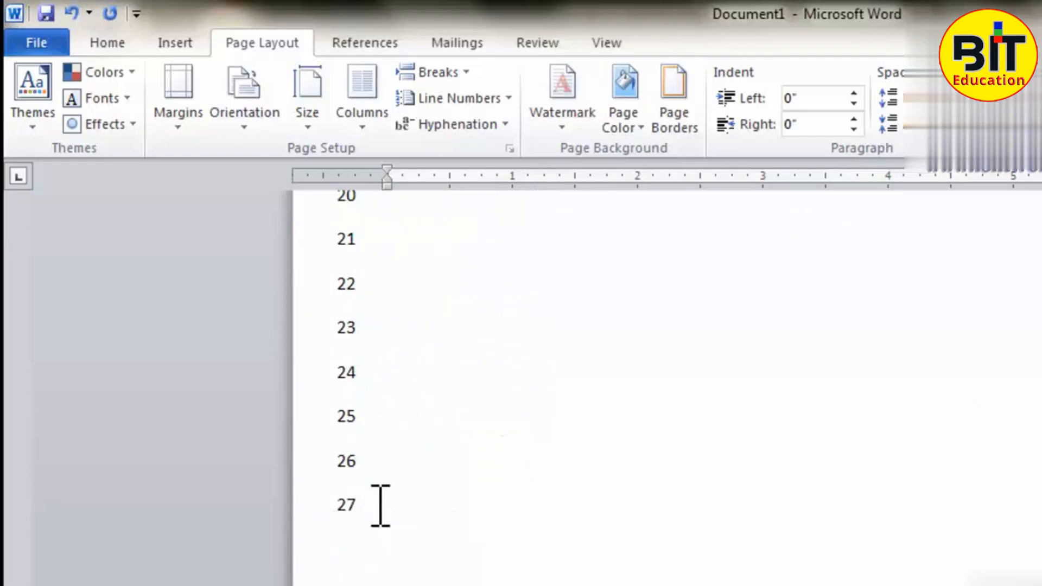
scroll(381, 505, "down", 5)
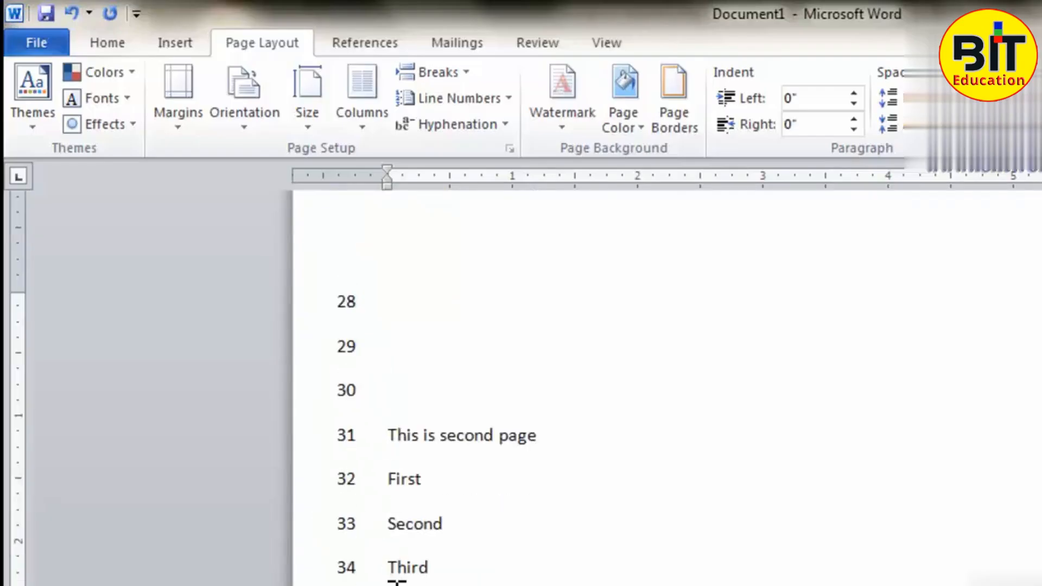
scroll(448, 582, "up", 3)
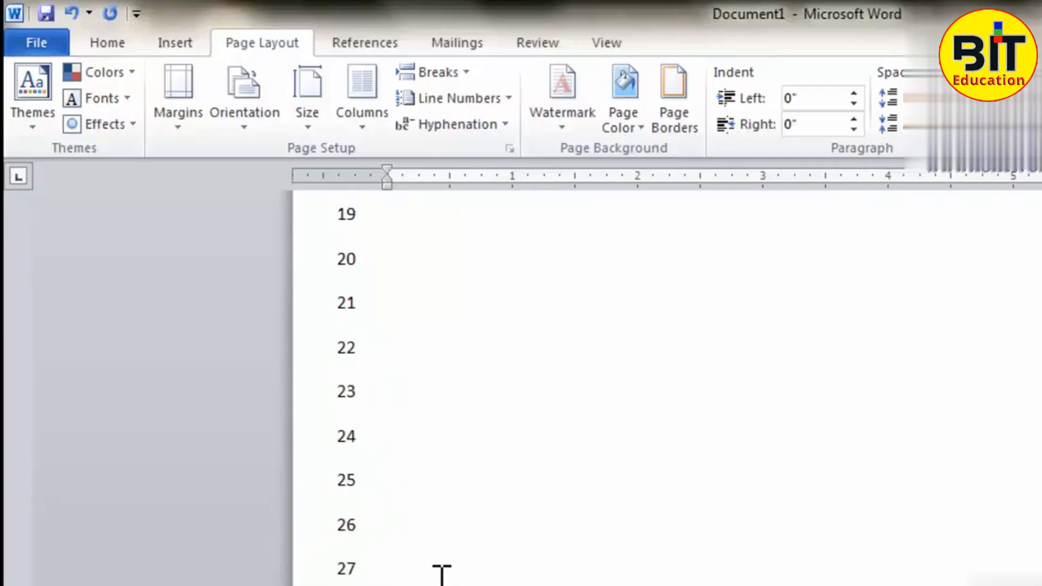
scroll(380, 548, "down", 3)
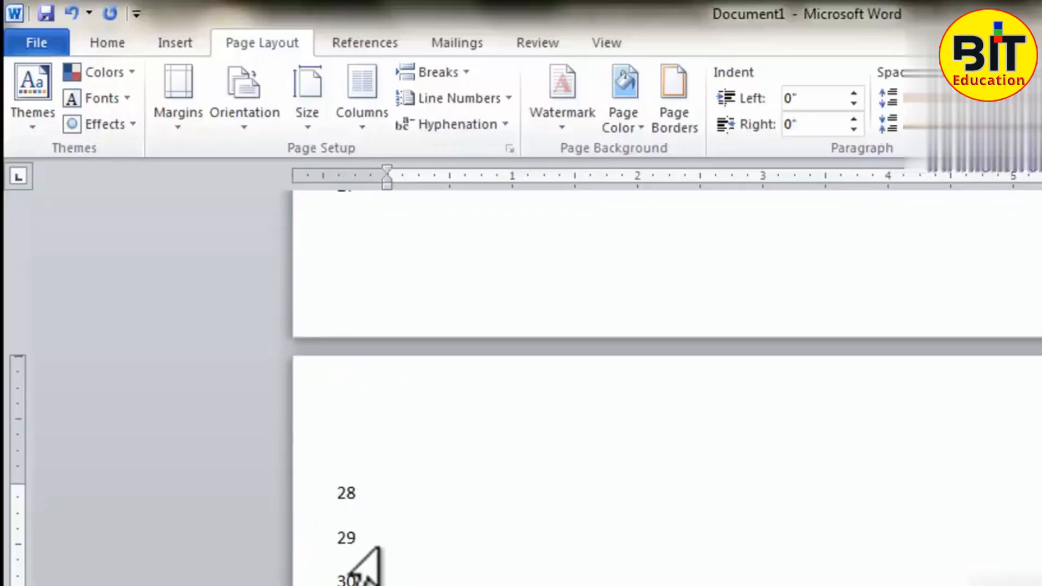
scroll(364, 570, "up", 2)
scroll(369, 584, "down", 1)
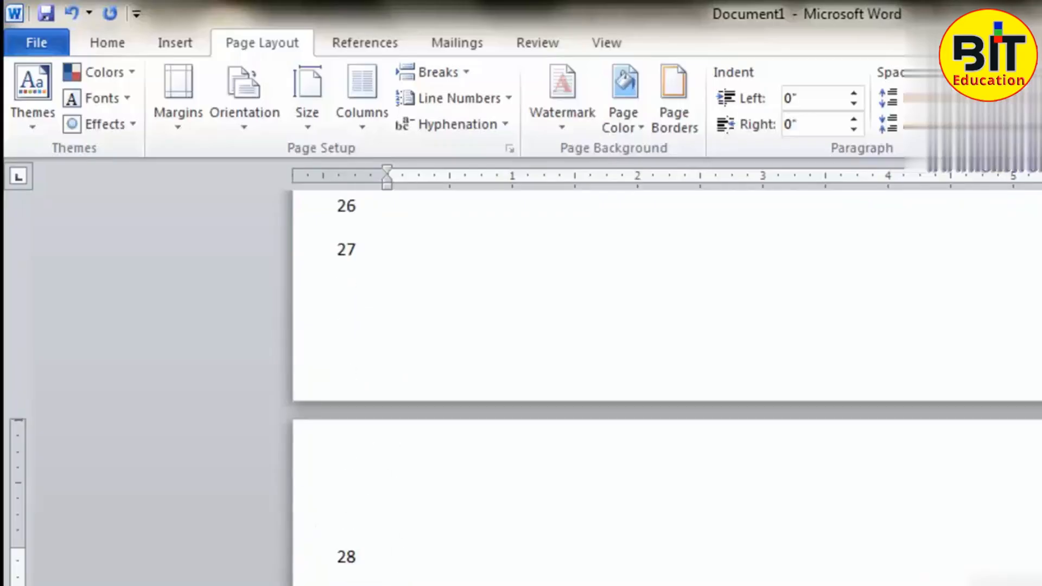
scroll(461, 427, "up", 1)
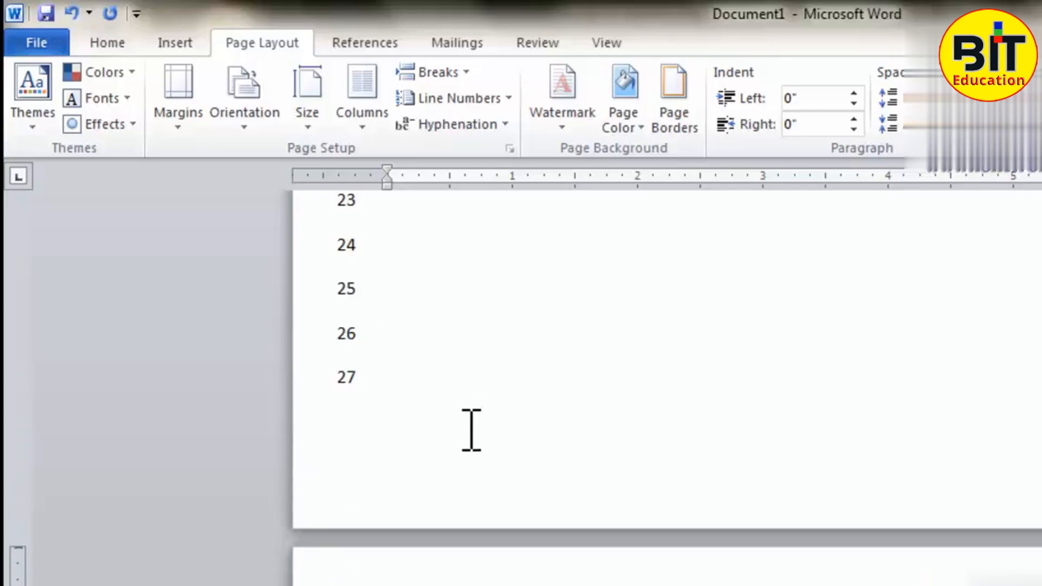
Step: Change the line numbering to Restart Each Page and check the numbers on both pages
left_click(488, 100)
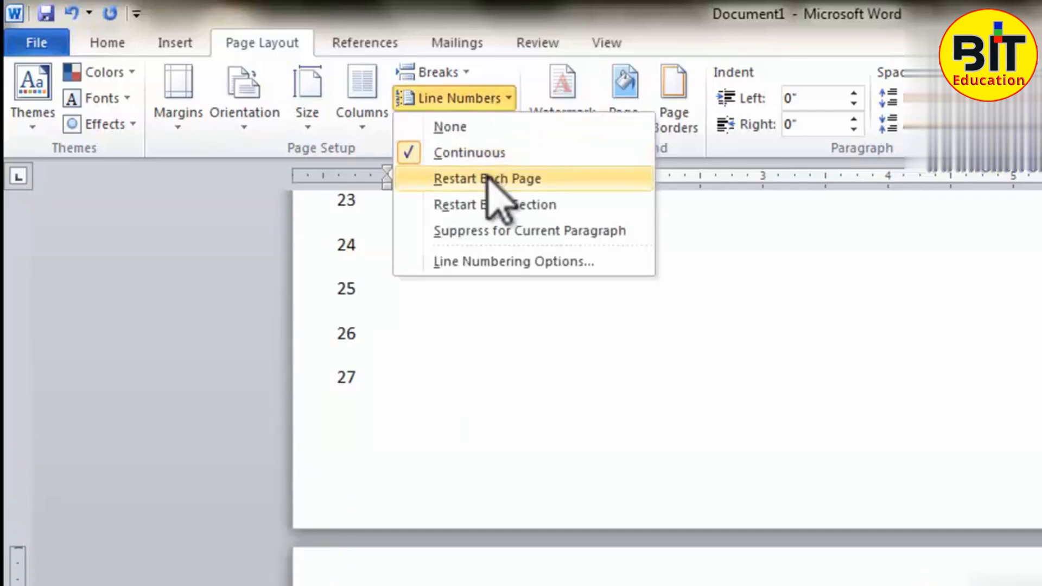
left_click(489, 179)
scroll(507, 354, "up", 6)
scroll(521, 458, "down", 4)
Step: Change the line numbering to Restart Each Section and check the numbers across both pages
left_click(498, 106)
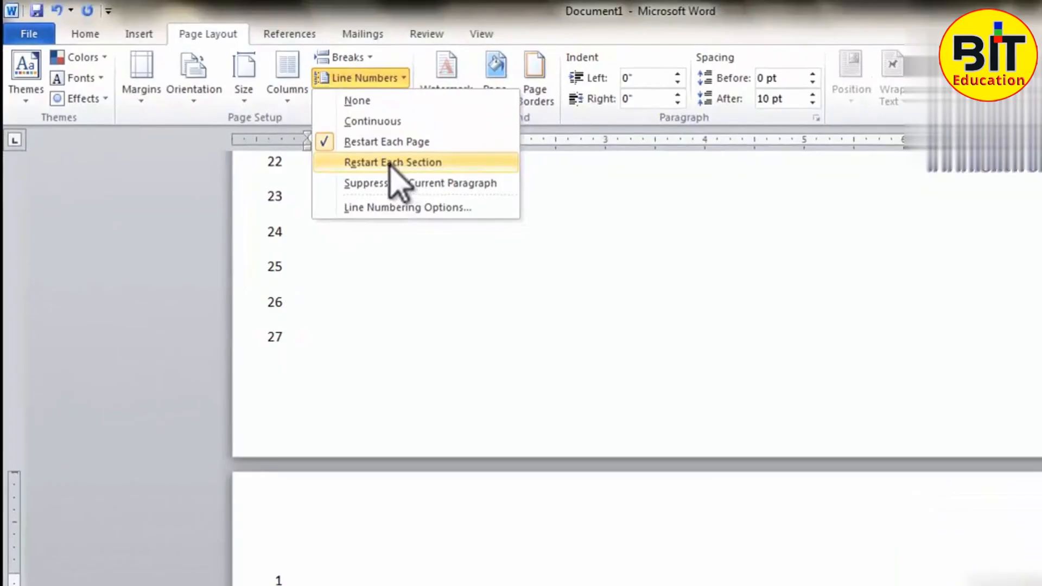
left_click(390, 165)
scroll(446, 245, "up", 5)
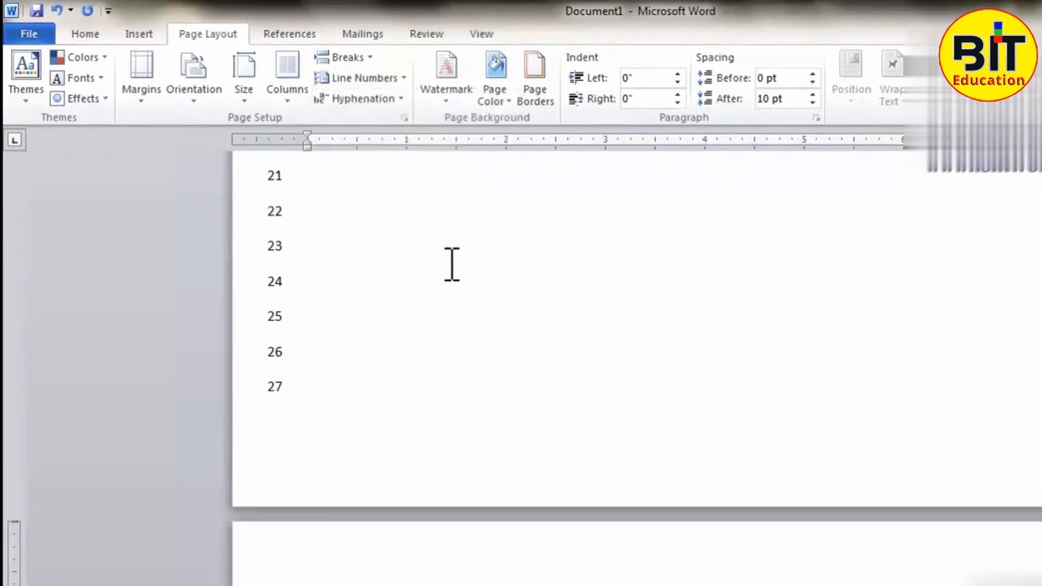
scroll(440, 266, "down", 4)
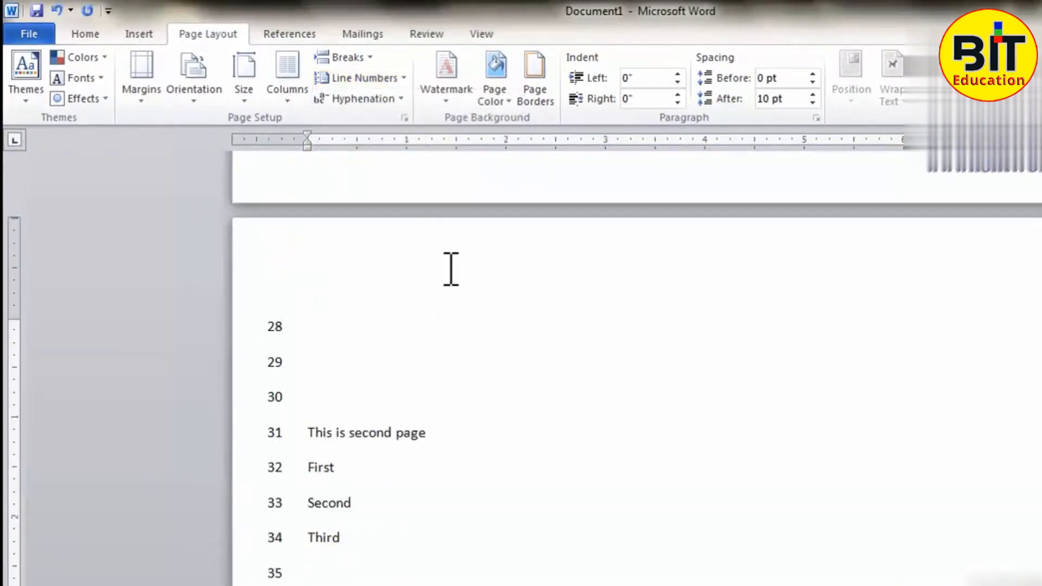
scroll(451, 270, "up", 7)
scroll(449, 351, "down", 7)
scroll(449, 358, "up", 7)
scroll(449, 362, "up", 5)
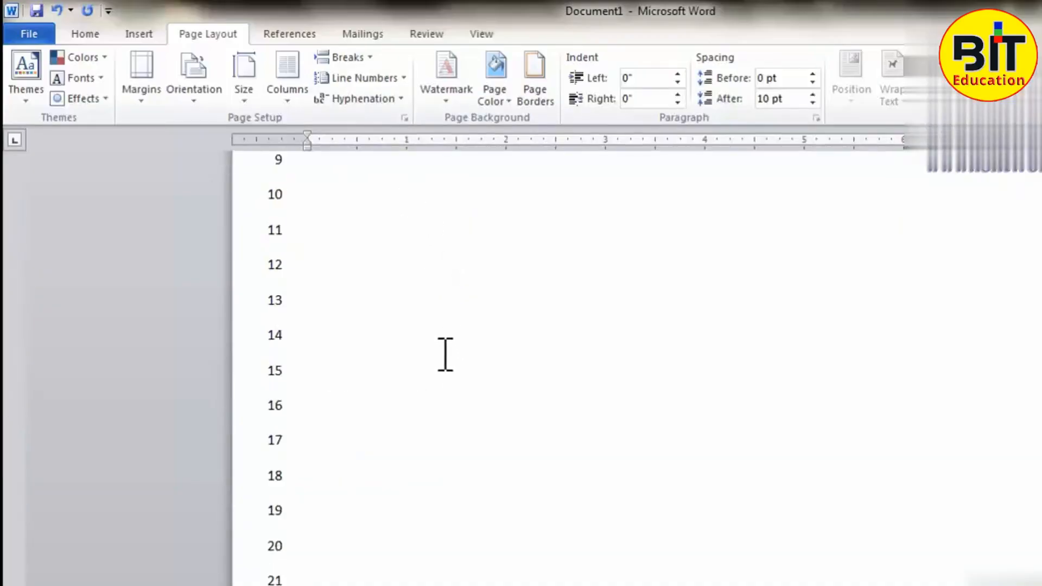
Step: Remove the line numbers from Document1 by setting line numbering to None
left_click(401, 79)
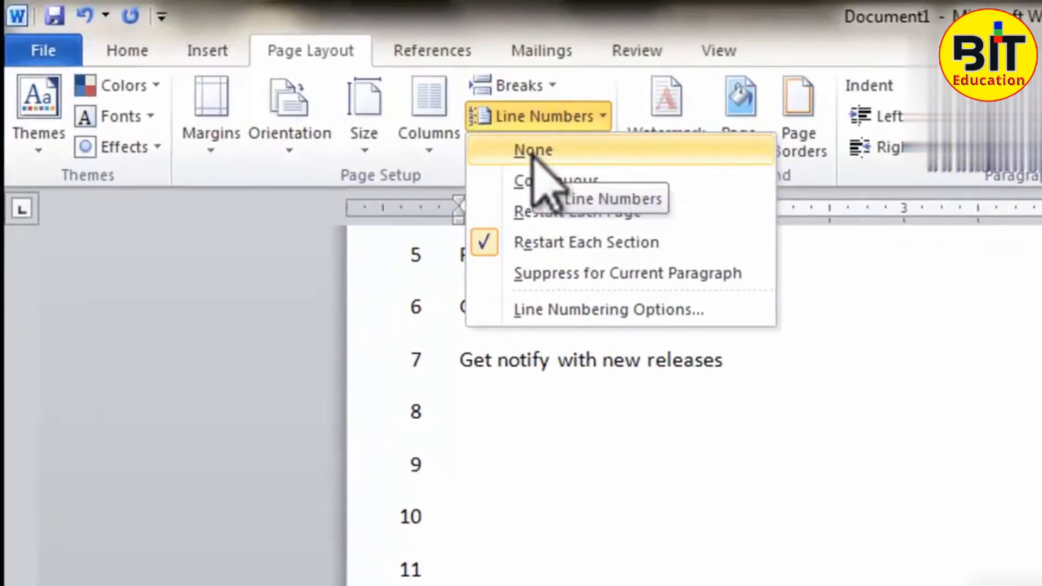
left_click(532, 152)
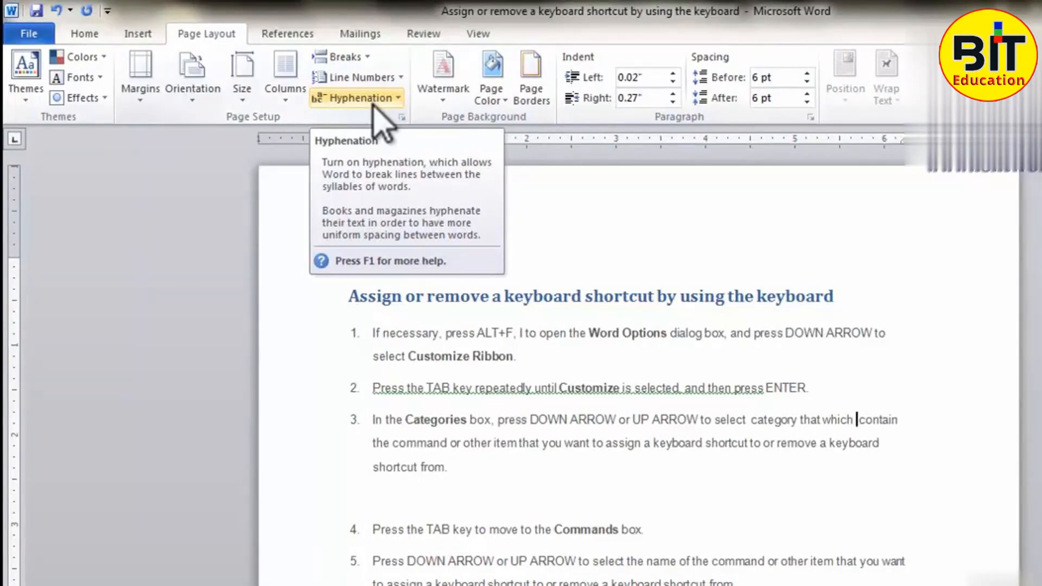
Step: Set hyphenation to Automatic and insert the word "will" before "contain" in the third list item
left_click(373, 103)
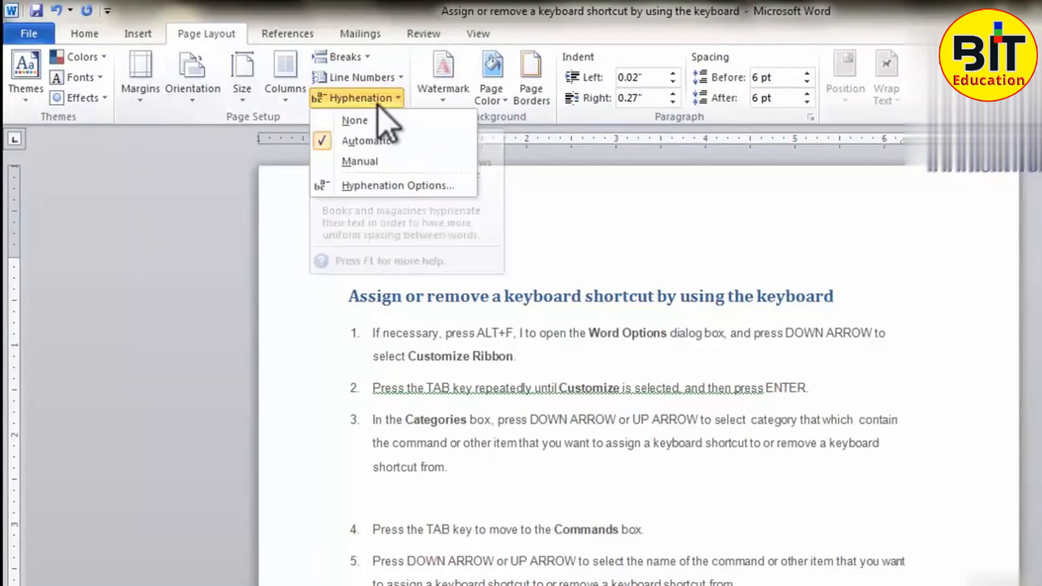
left_click(363, 142)
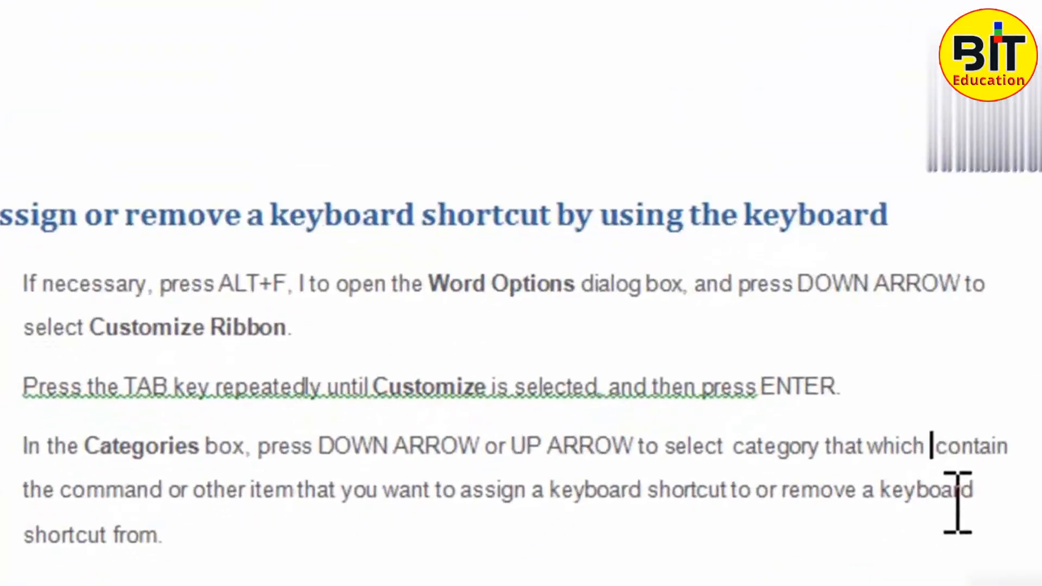
type("will")
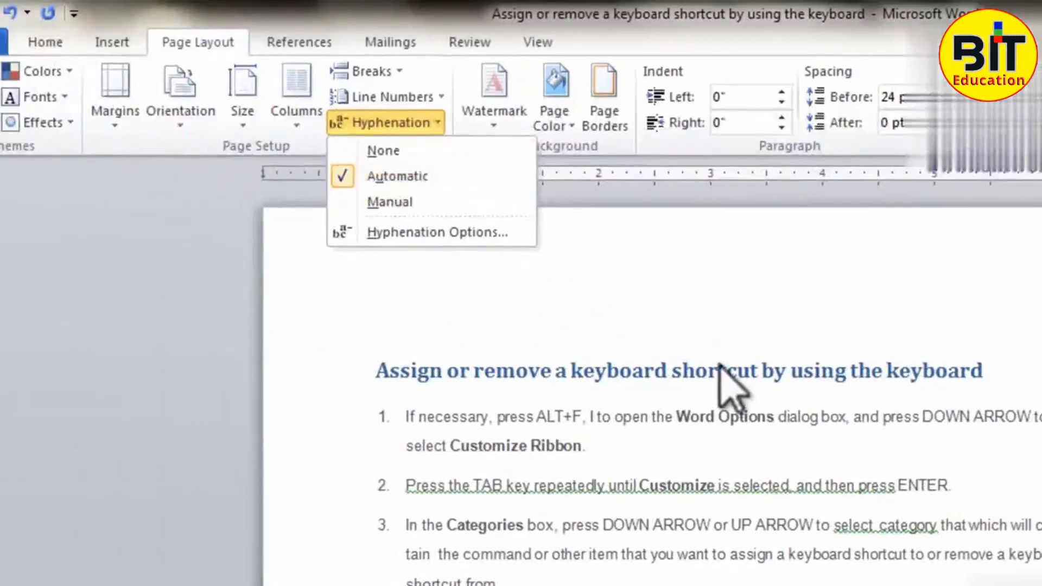
Step: Start Manual hyphenation and accept the suggested breaks for "select" and "contain" in the first and third list items
left_click(720, 365)
left_click(431, 128)
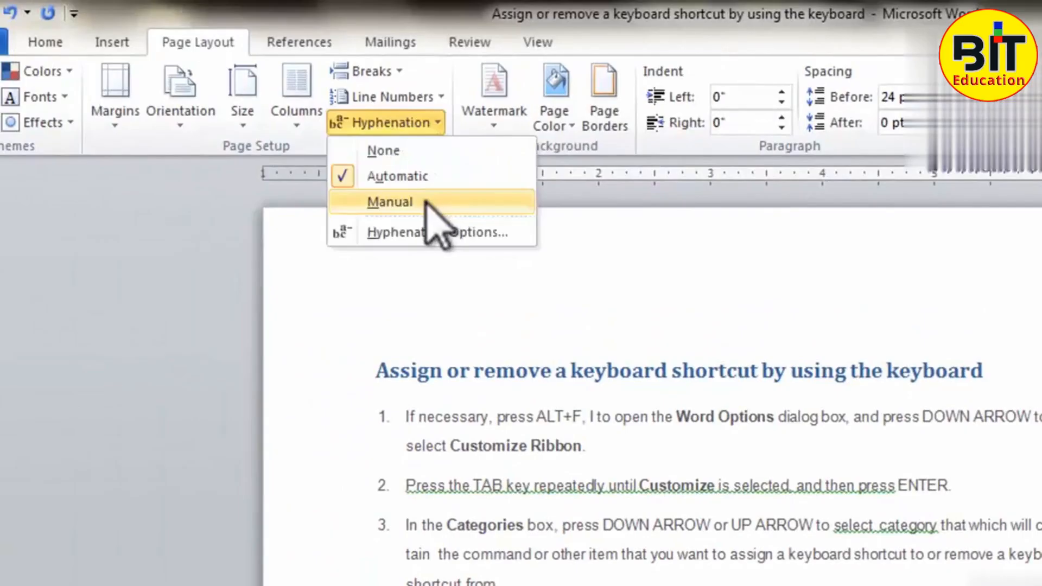
left_click(426, 202)
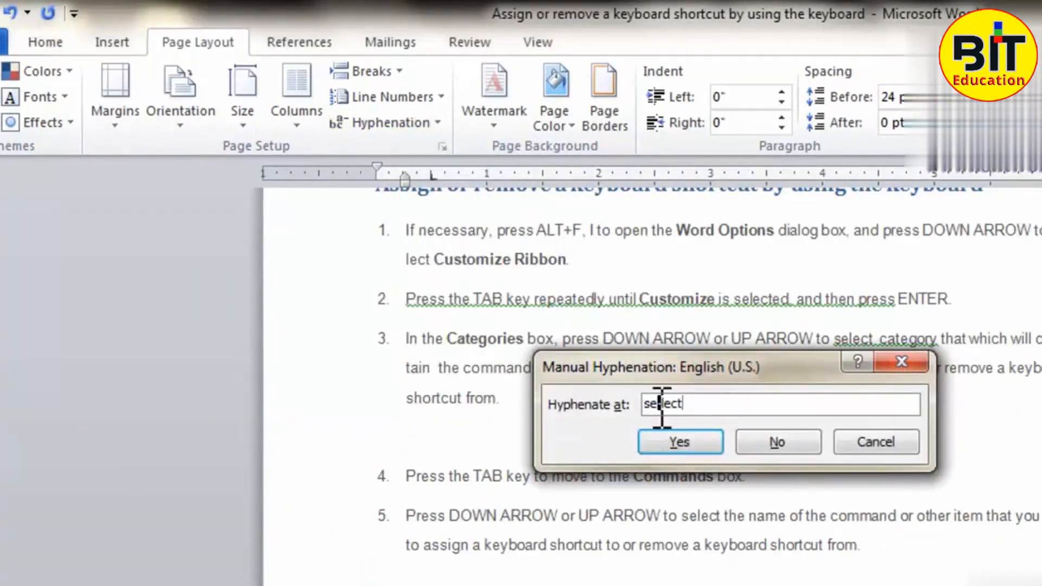
left_click(659, 442)
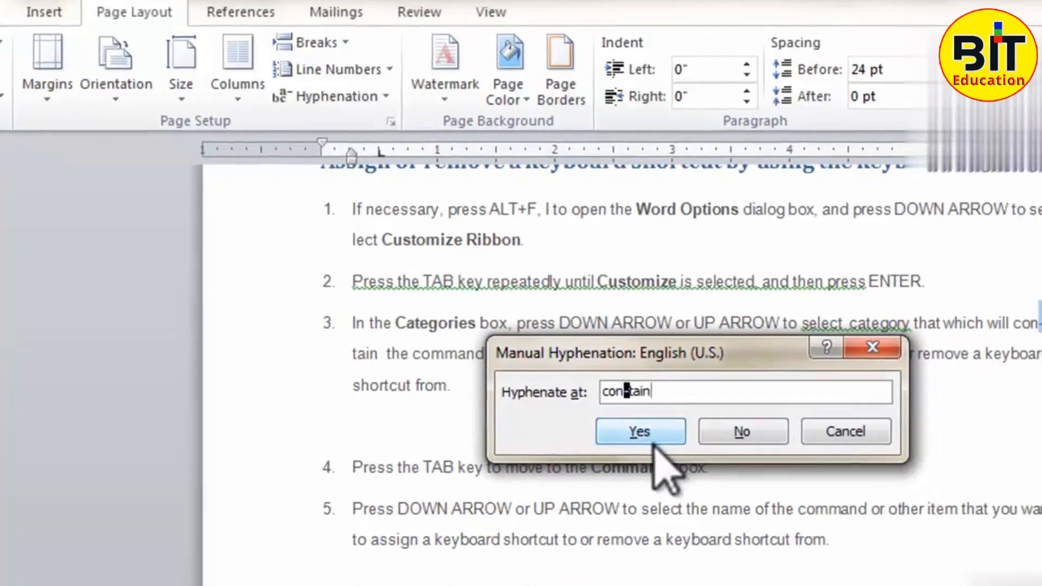
left_click(680, 442)
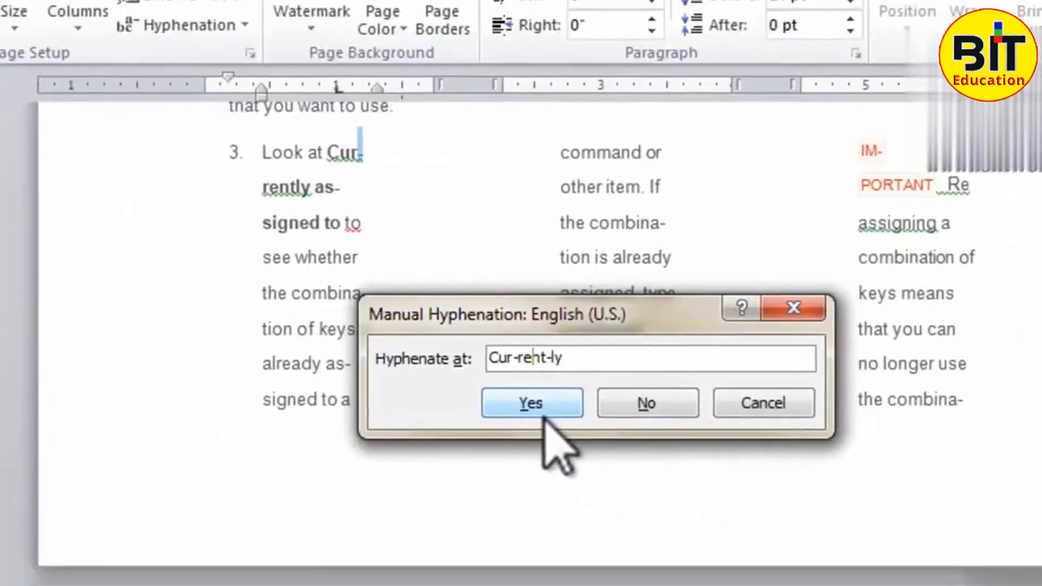
Step: Accept all remaining suggested word breaks, including "Currently", "combination" and "selected", until the whole document is hyphenated, and close the completion notice
left_click(544, 417)
left_click(544, 417)
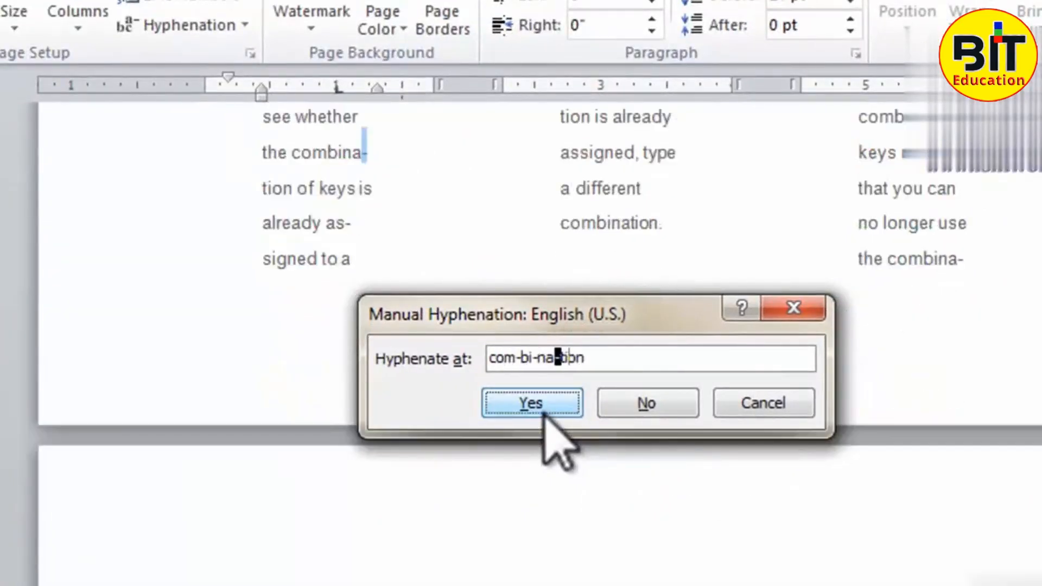
left_click(543, 417)
left_click(544, 416)
left_click(543, 417)
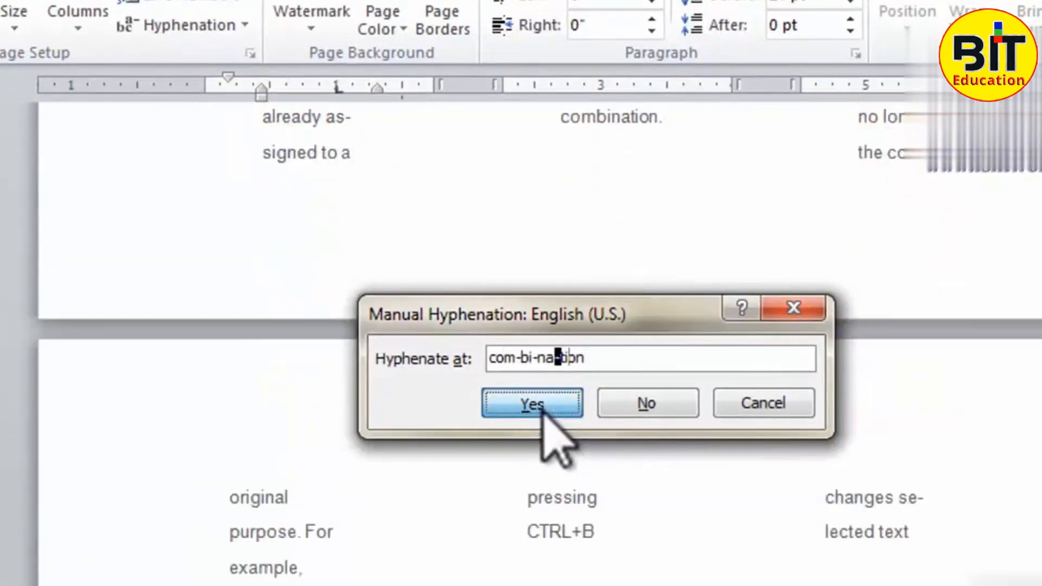
left_click(544, 416)
left_click(543, 416)
left_click(543, 417)
left_click(543, 416)
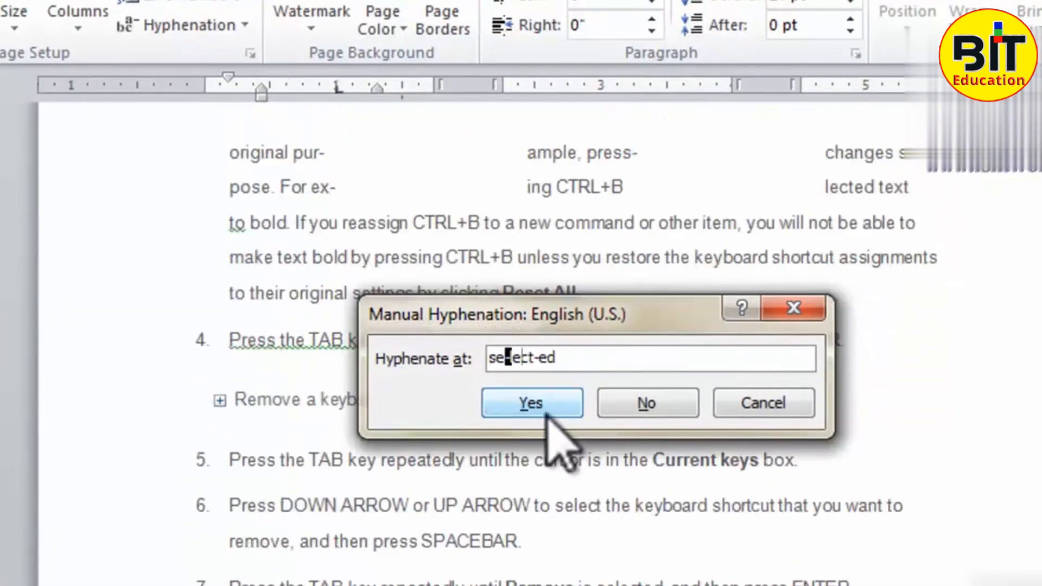
left_click(544, 417)
left_click(545, 417)
left_click(545, 417)
left_click(547, 419)
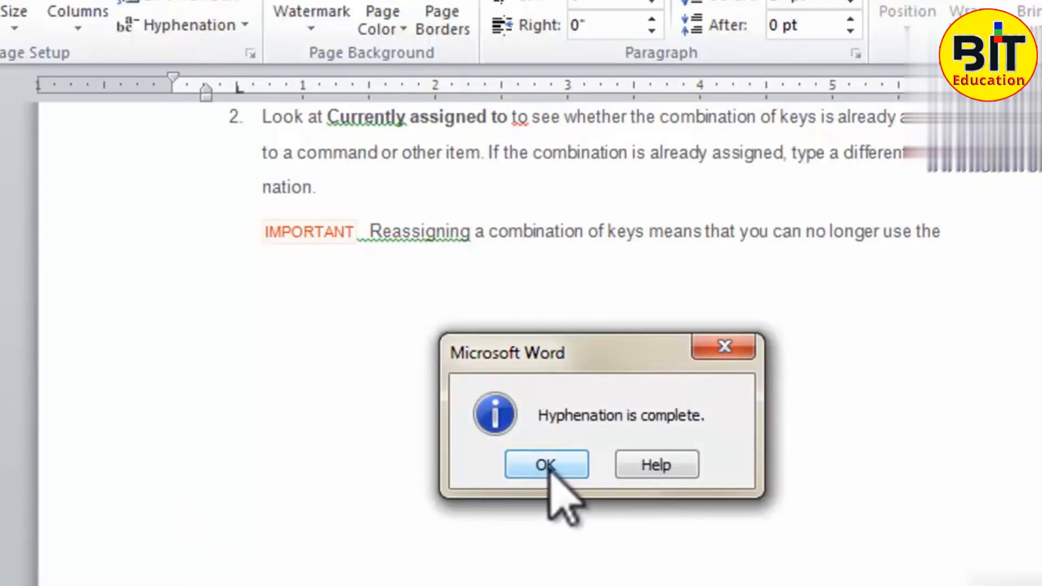
left_click(547, 464)
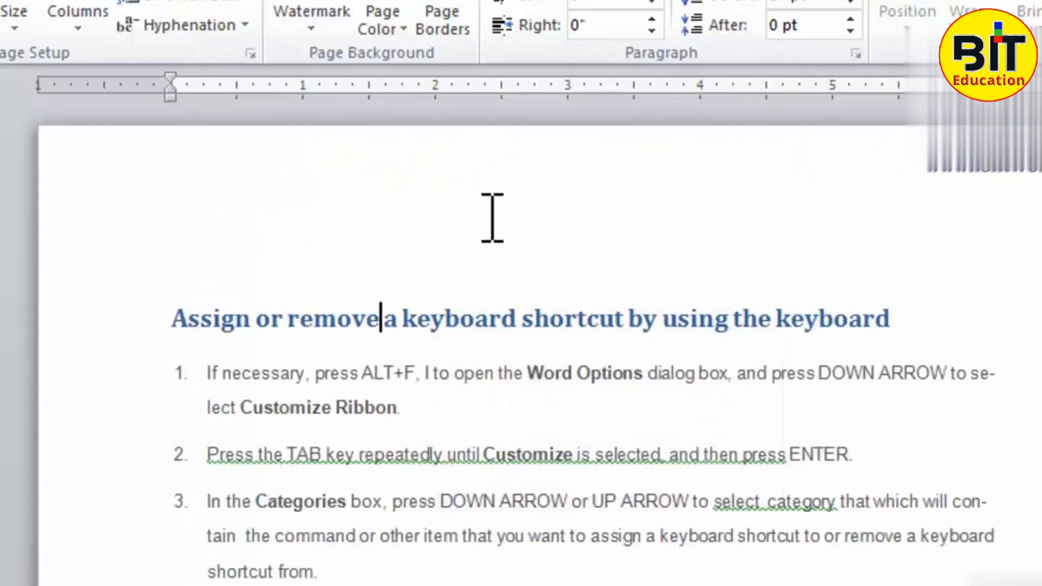